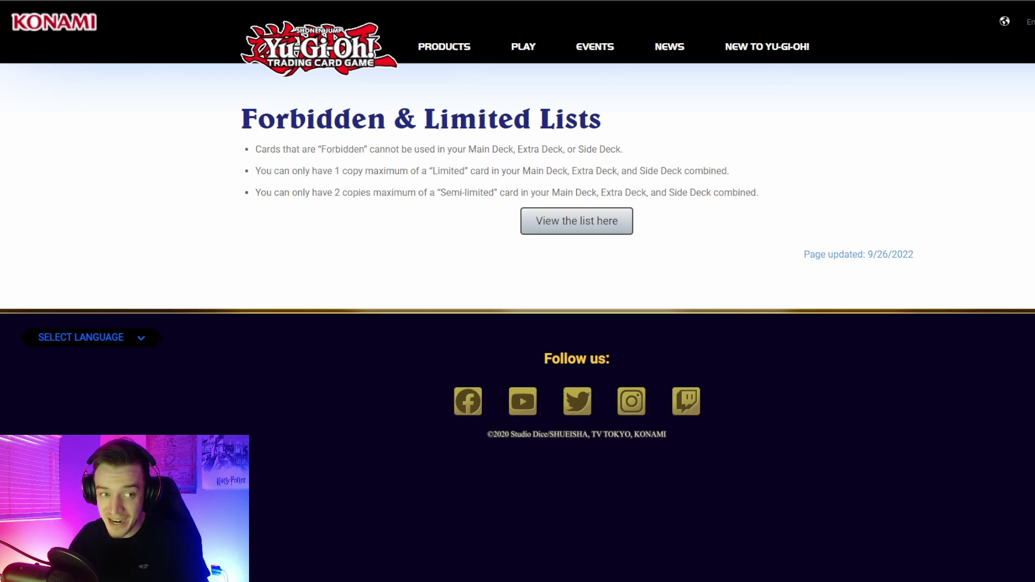
# Show the full October 3, 2022 list and point out FAIRY TAIL – SNOW among the forbidden effect monsters.
pyautogui.click(564, 231)
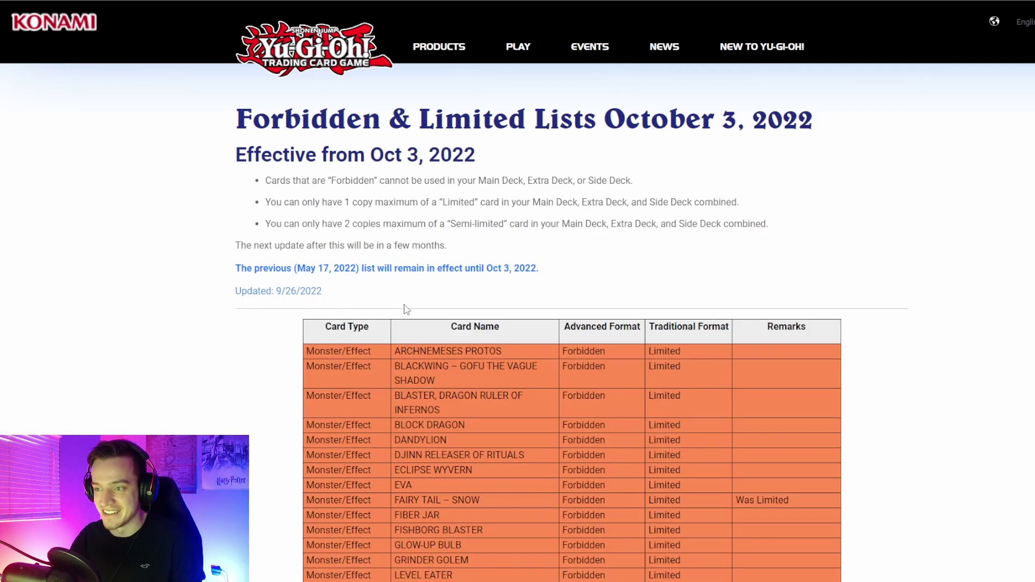
pyautogui.scroll(-1, 363, 298)
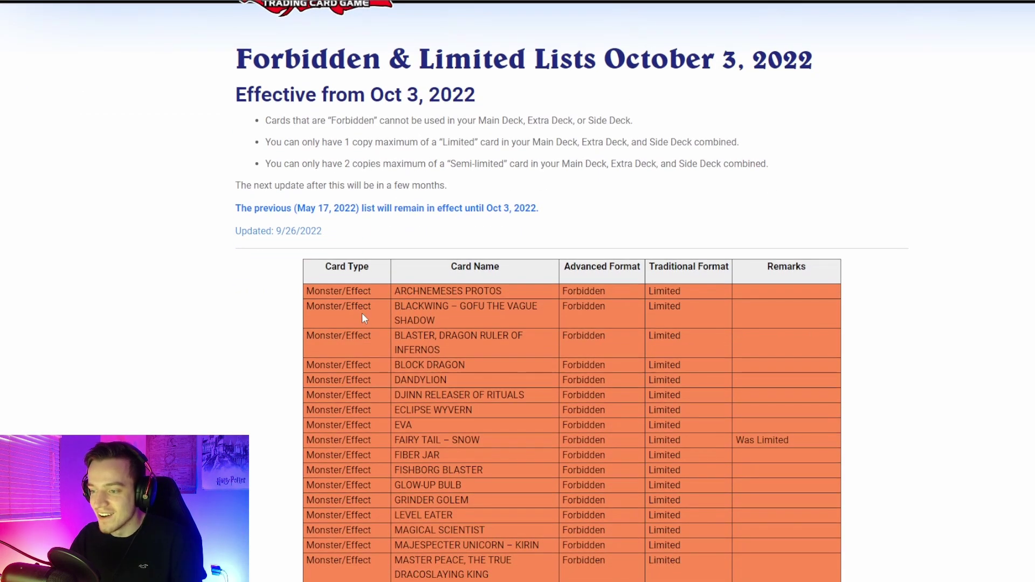
pyautogui.moveTo(481, 440); pyautogui.dragTo(394, 439)
pyautogui.click(478, 440)
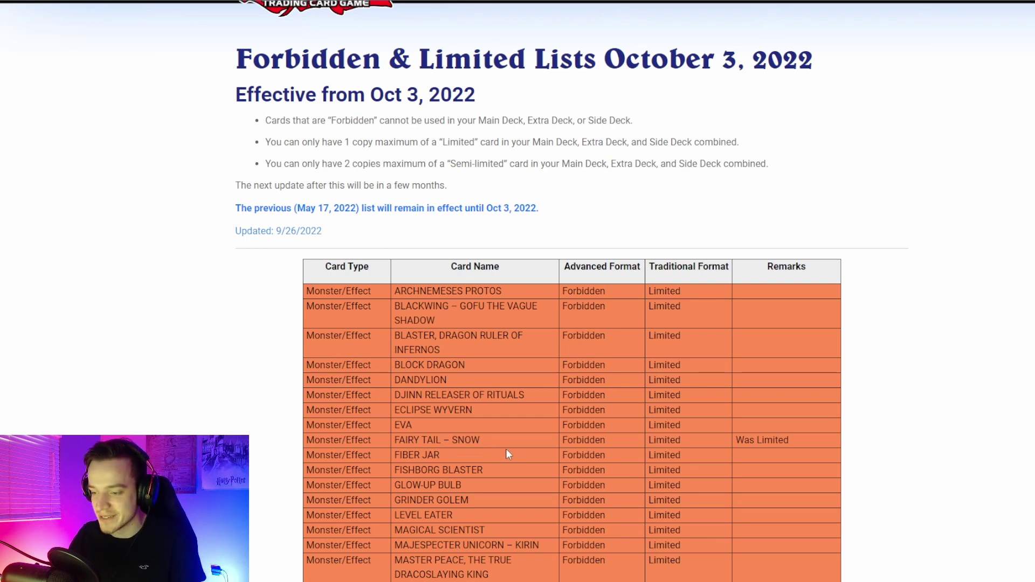
pyautogui.scroll(-1, 506, 454)
pyautogui.scroll(-1, 505, 454)
pyautogui.scroll(-1, 505, 453)
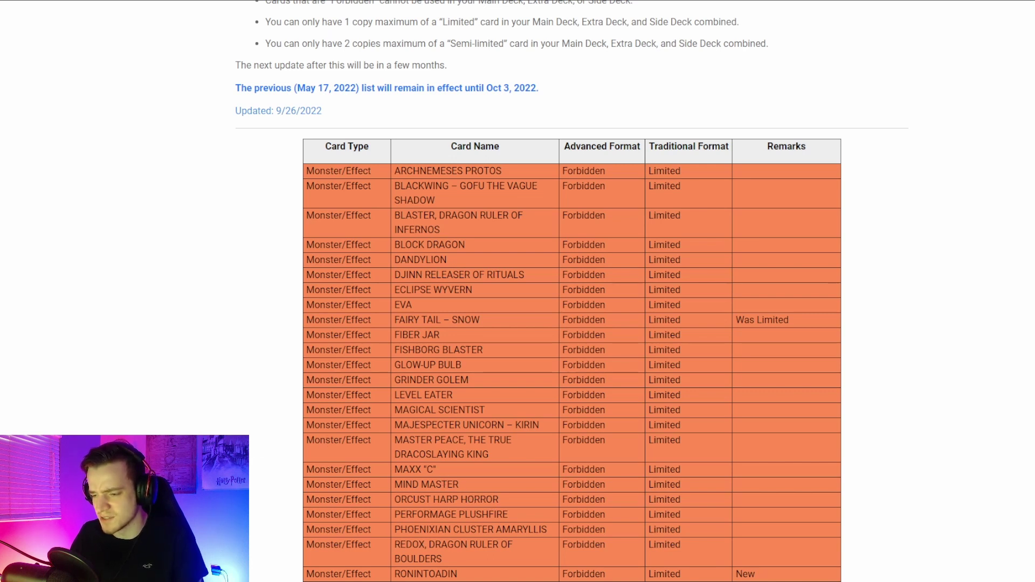
pyautogui.scroll(-1, 572, 323)
pyautogui.scroll(-2, 571, 324)
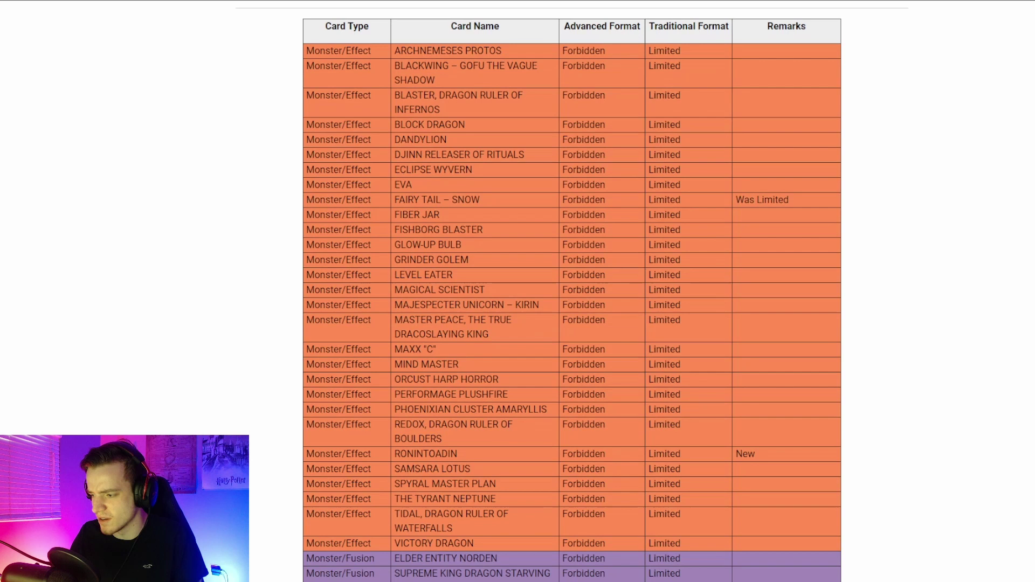
pyautogui.scroll(-1, 572, 323)
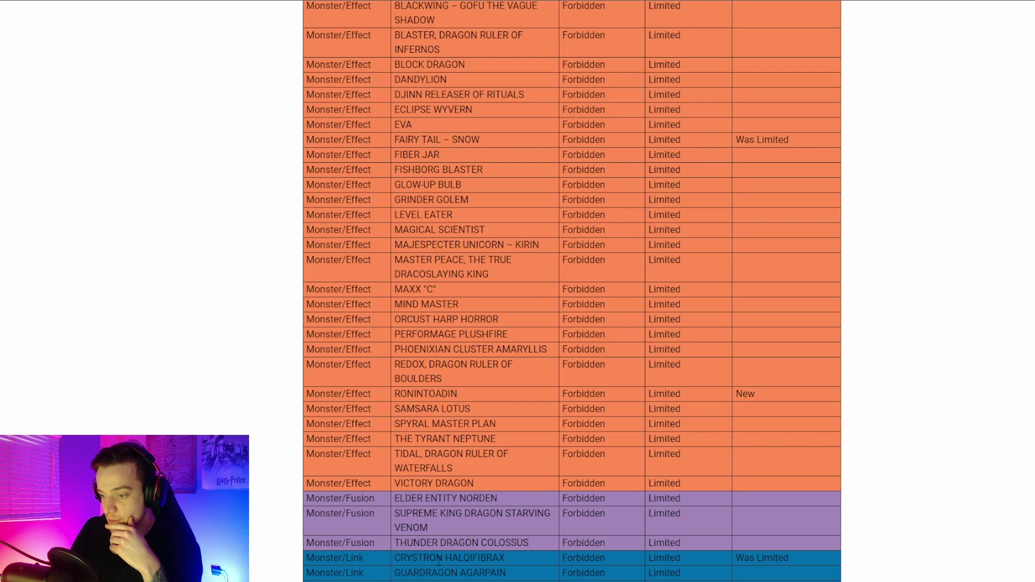
# Point out HALQIFIBRAX in the Crystron row of the forbidden monster tables.
pyautogui.moveTo(443, 559); pyautogui.dragTo(516, 569)
pyautogui.click(515, 569)
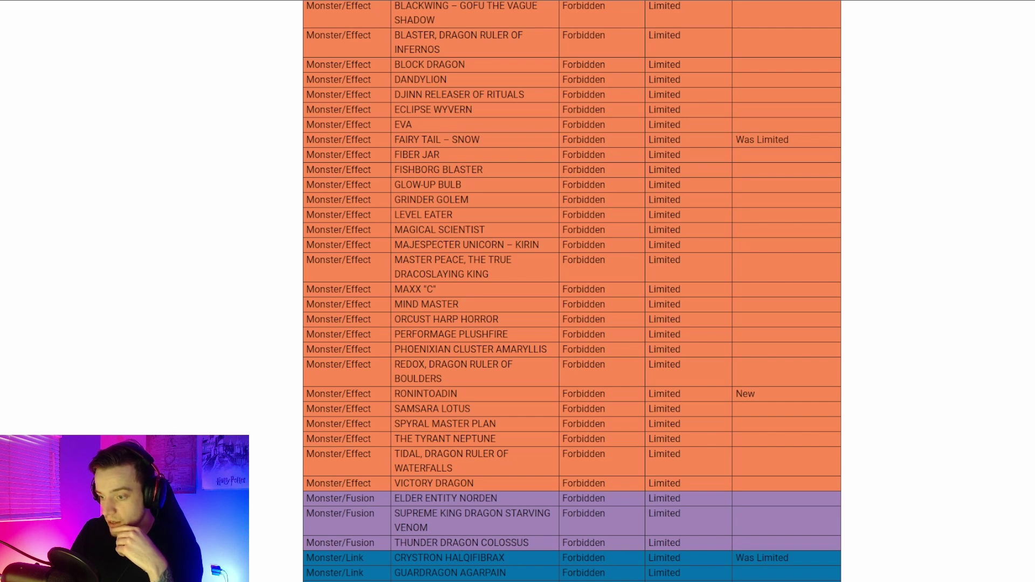
pyautogui.scroll(-1, 571, 291)
pyautogui.scroll(-1, 572, 292)
pyautogui.scroll(-1, 572, 291)
pyautogui.scroll(-1, 571, 291)
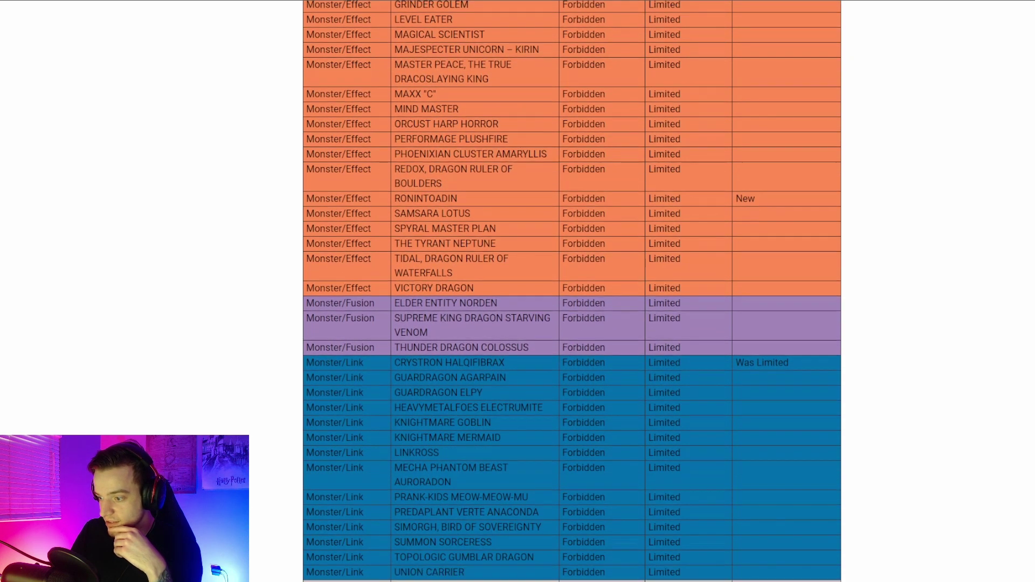
pyautogui.scroll(-1, 571, 291)
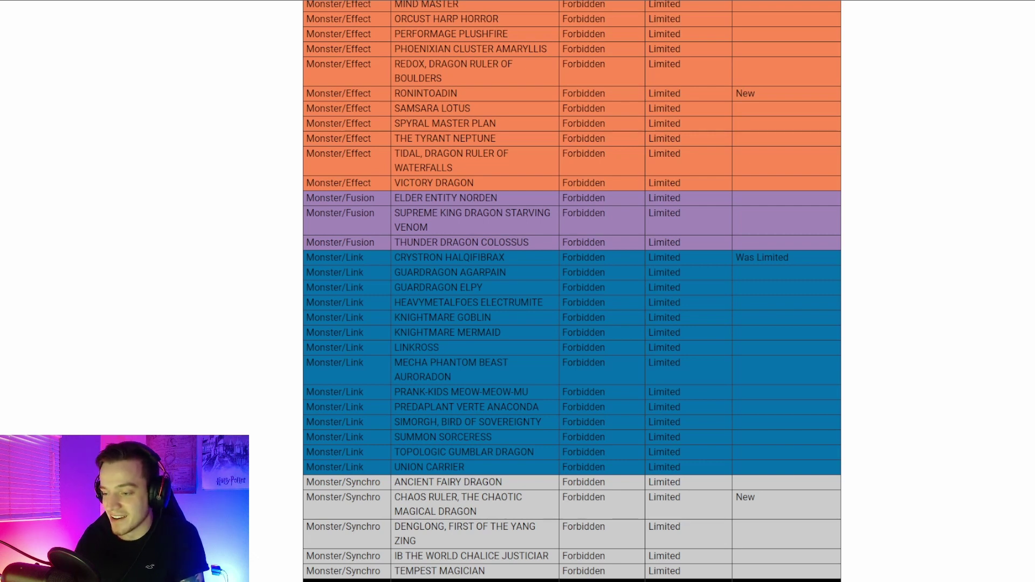
pyautogui.scroll(-2, 572, 291)
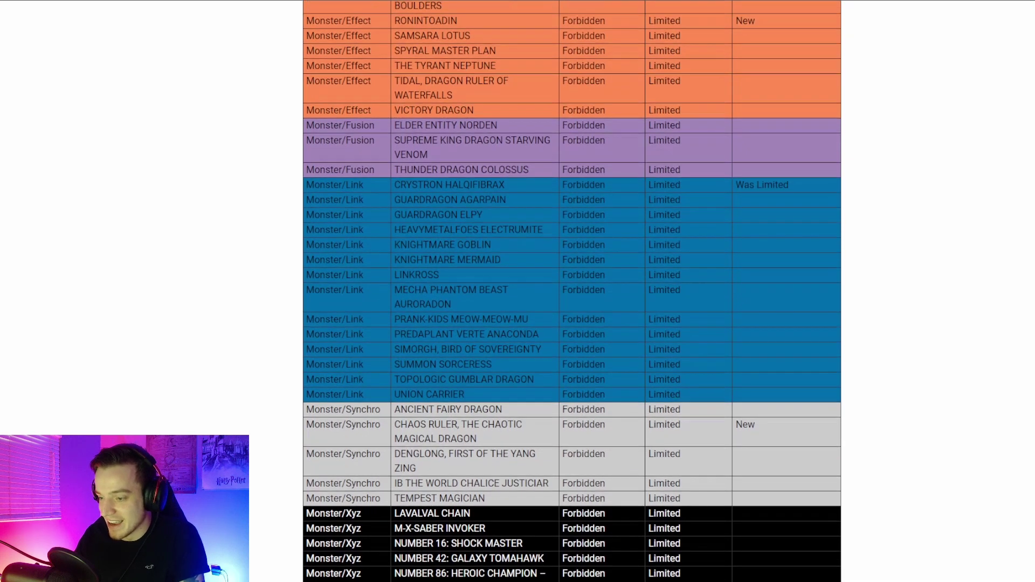
pyautogui.scroll(-1, 571, 291)
pyautogui.scroll(-1, 572, 291)
pyautogui.scroll(-1, 572, 291)
pyautogui.scroll(-1, 571, 291)
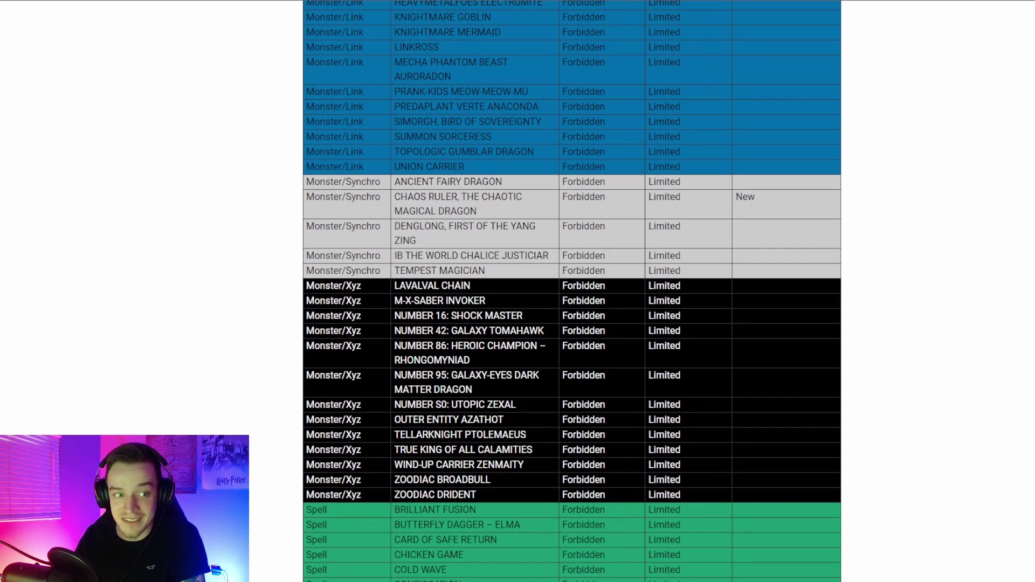
pyautogui.scroll(-1, 572, 292)
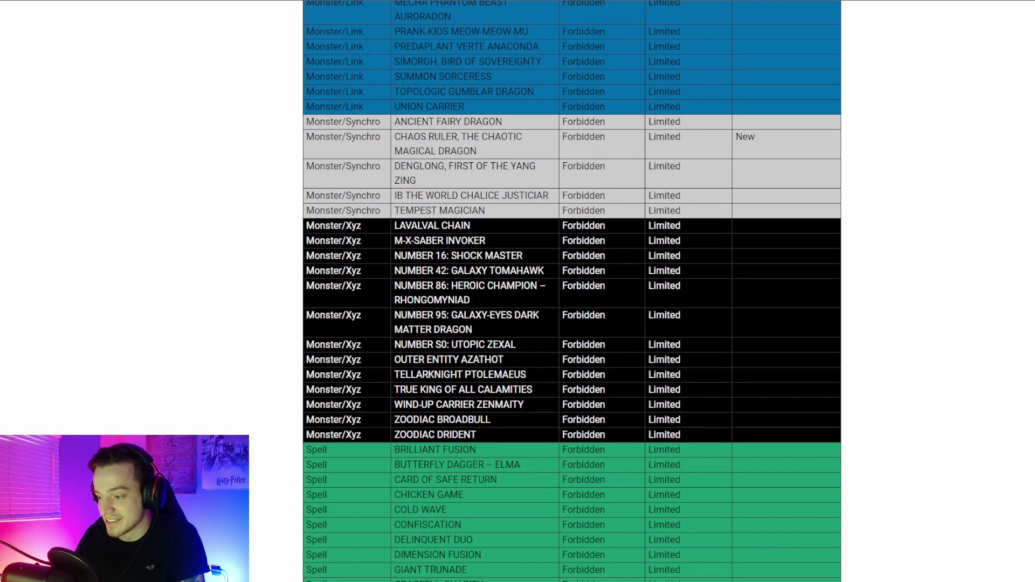
pyautogui.scroll(-1, 572, 291)
pyautogui.scroll(-1, 572, 292)
pyautogui.scroll(-1, 572, 291)
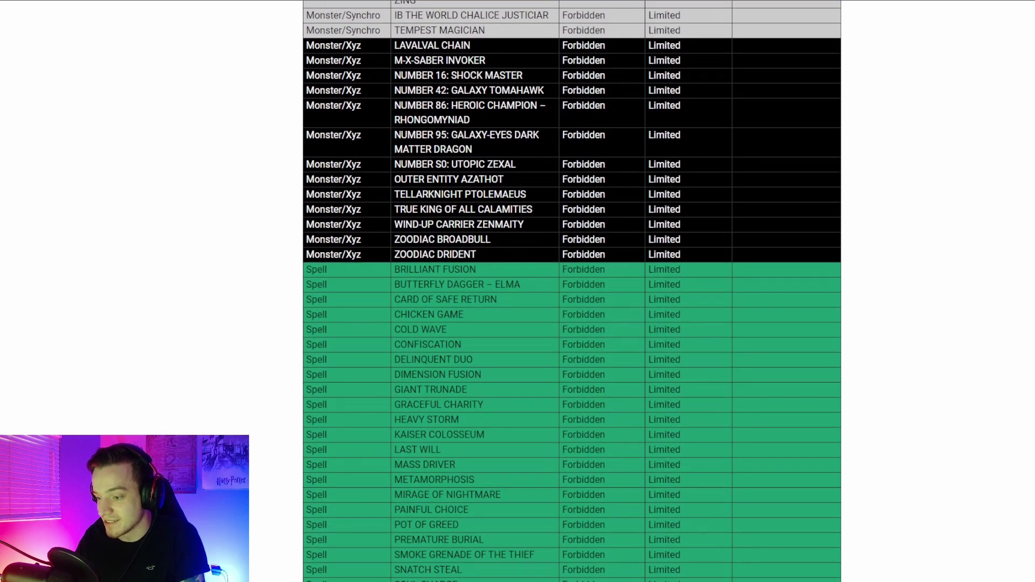
pyautogui.scroll(-1, 572, 292)
pyautogui.scroll(-1, 572, 291)
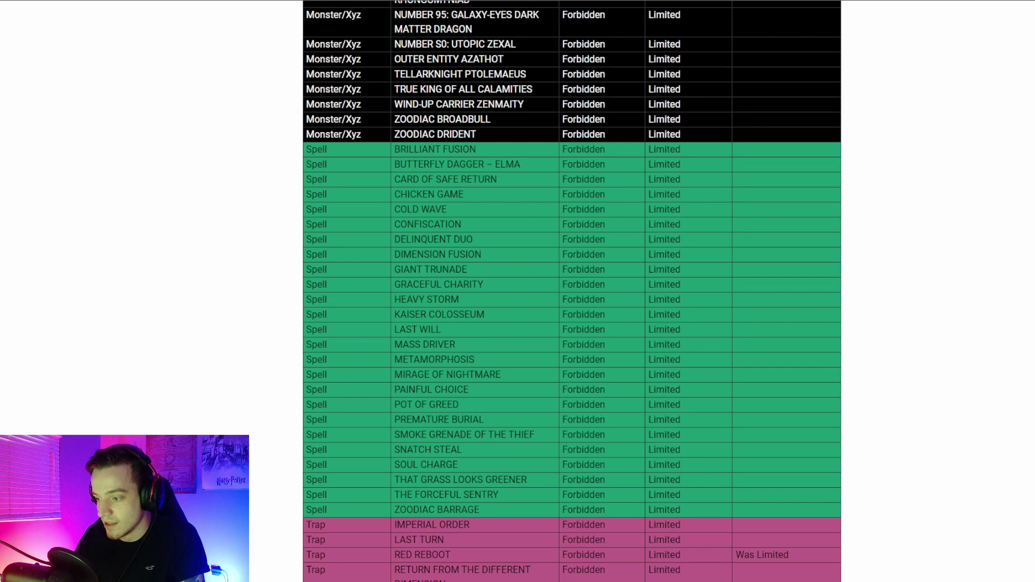
pyautogui.scroll(-2, 572, 291)
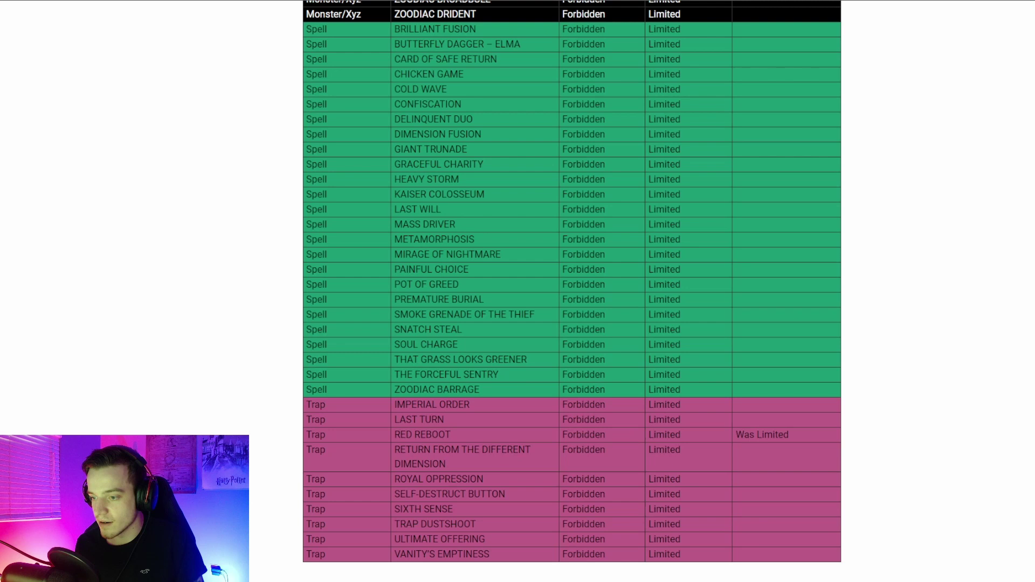
pyautogui.scroll(-1, 571, 281)
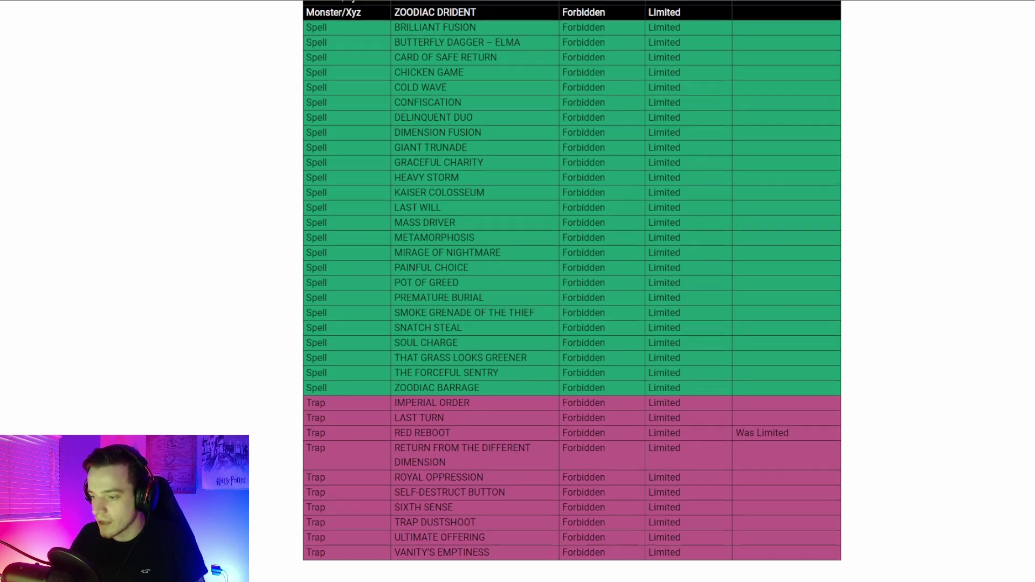
pyautogui.scroll(-1, 572, 291)
pyautogui.scroll(-1, 571, 291)
pyautogui.scroll(-1, 572, 292)
pyautogui.scroll(-1, 572, 292)
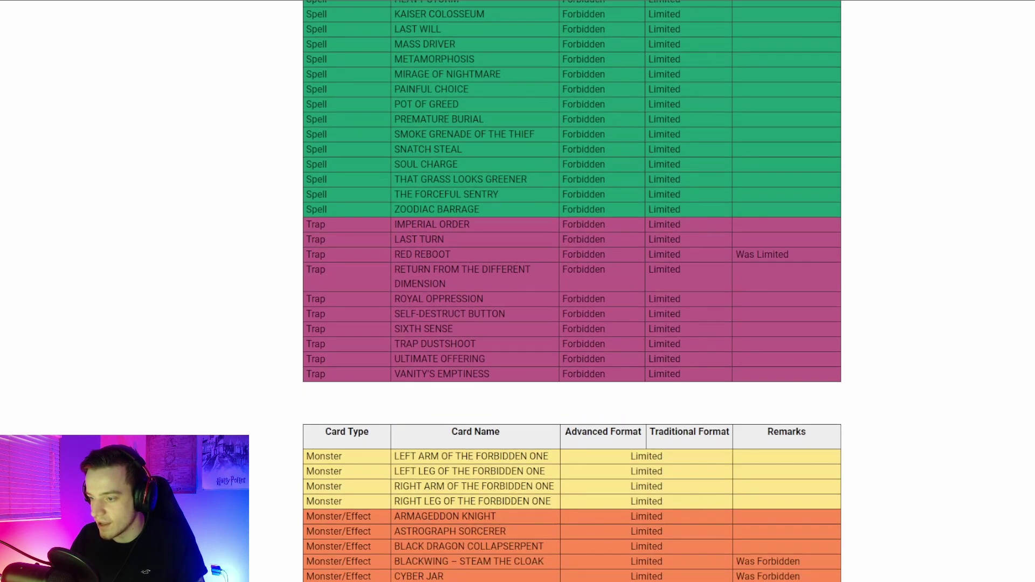
pyautogui.scroll(-1, 572, 291)
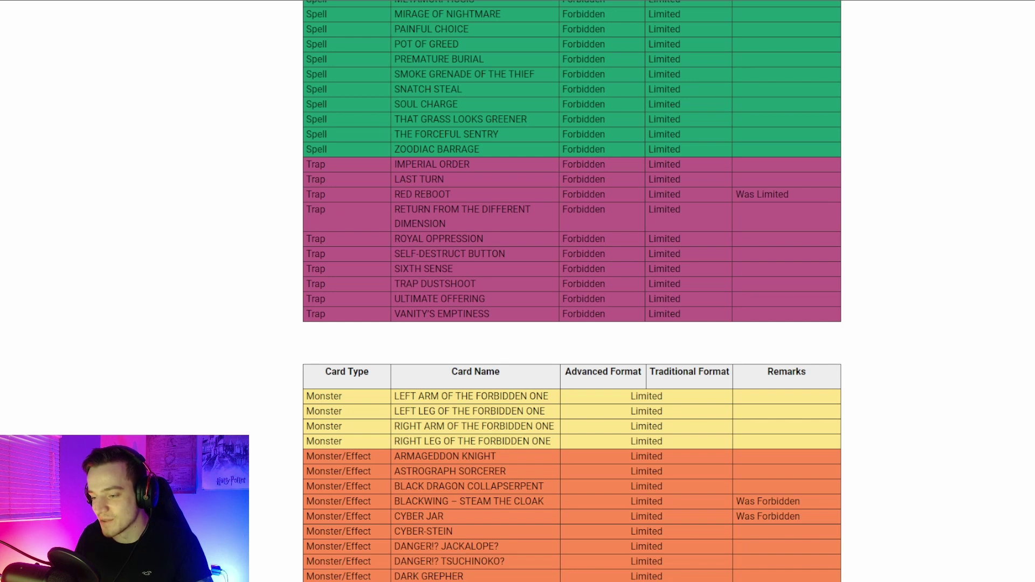
pyautogui.scroll(-1, 572, 291)
pyautogui.scroll(-1, 572, 291)
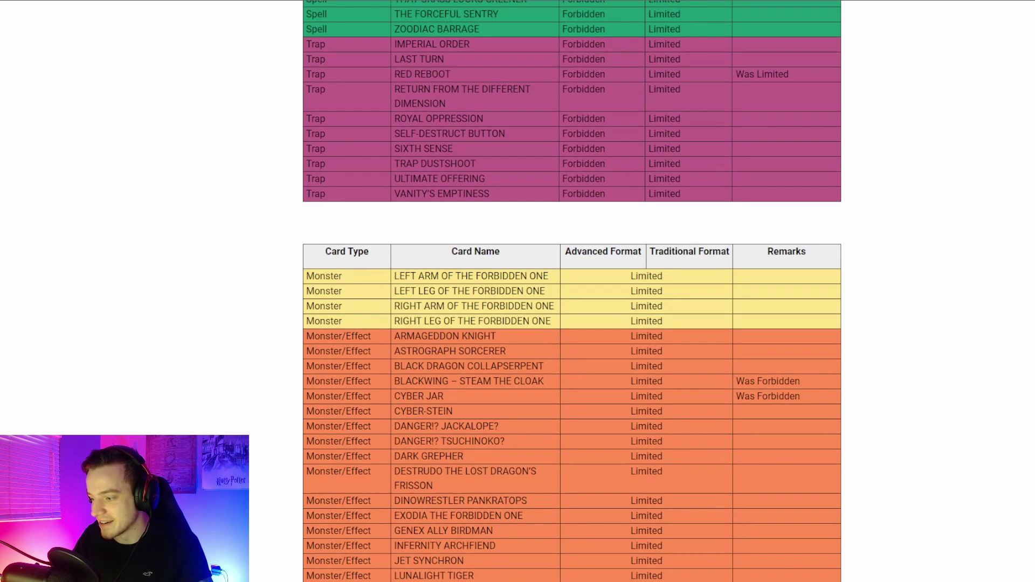
pyautogui.scroll(-1, 572, 292)
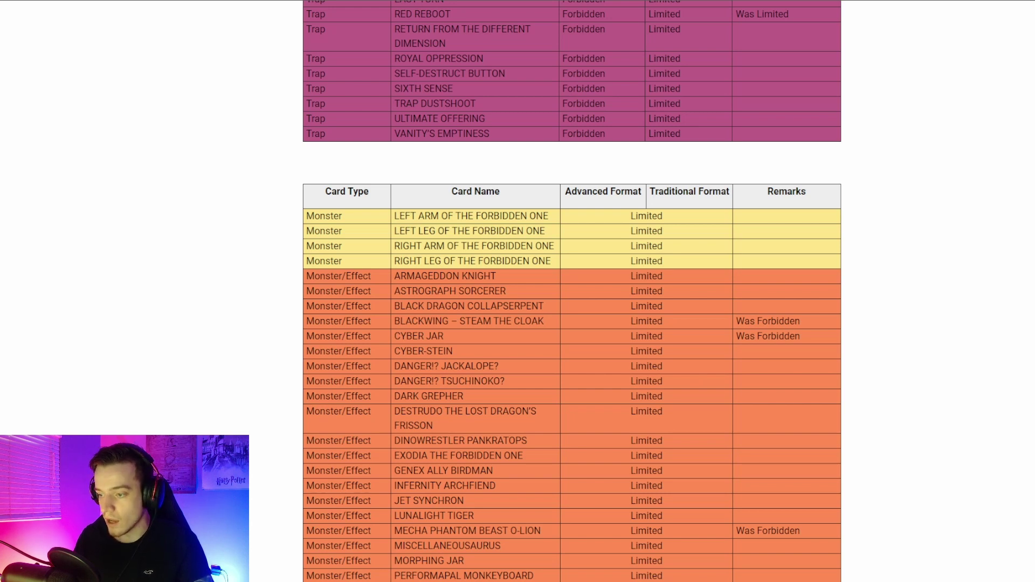
pyautogui.scroll(-1, 572, 291)
pyautogui.scroll(-1, 571, 292)
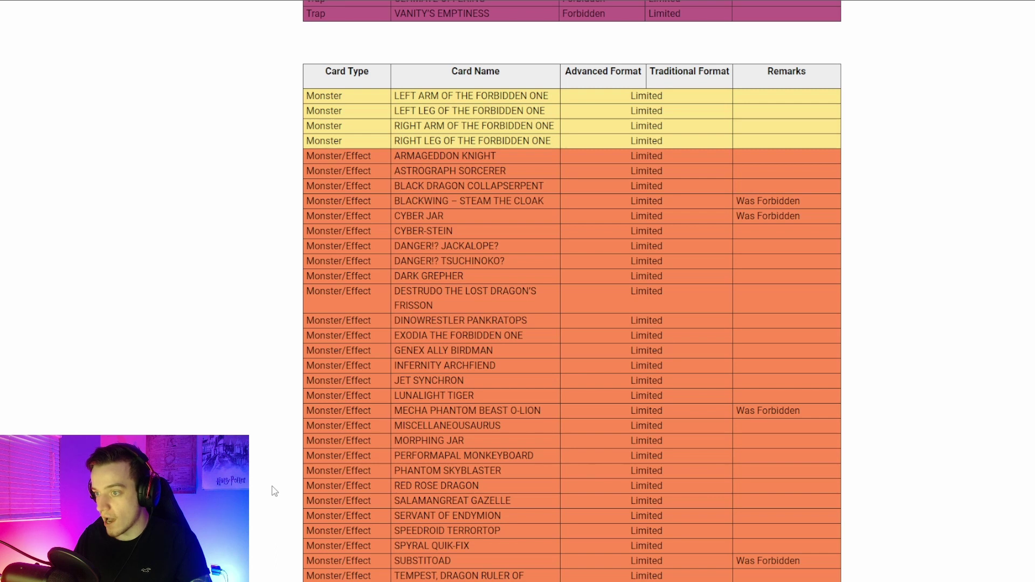
pyautogui.scroll(-1, 274, 490)
pyautogui.scroll(-1, 273, 491)
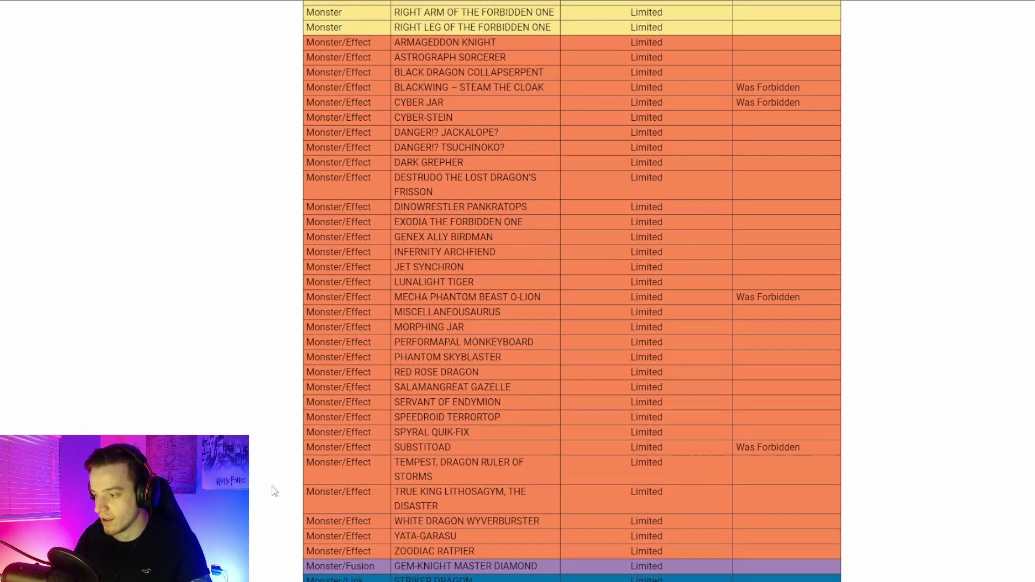
pyautogui.scroll(-1, 274, 491)
pyautogui.scroll(-1, 274, 491)
pyautogui.scroll(-1, 274, 490)
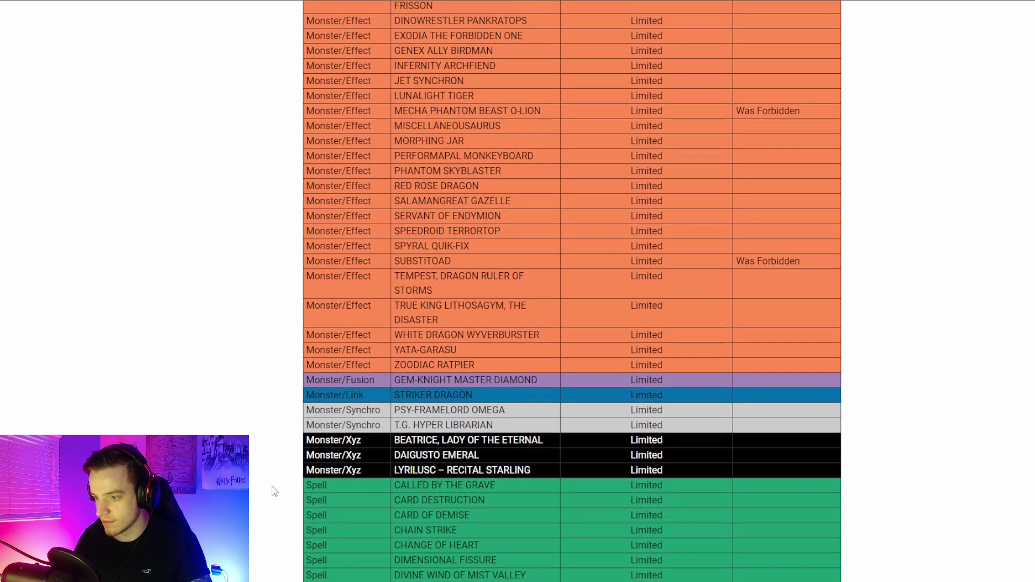
pyautogui.scroll(-1, 273, 490)
pyautogui.scroll(-2, 274, 491)
pyautogui.scroll(-1, 273, 490)
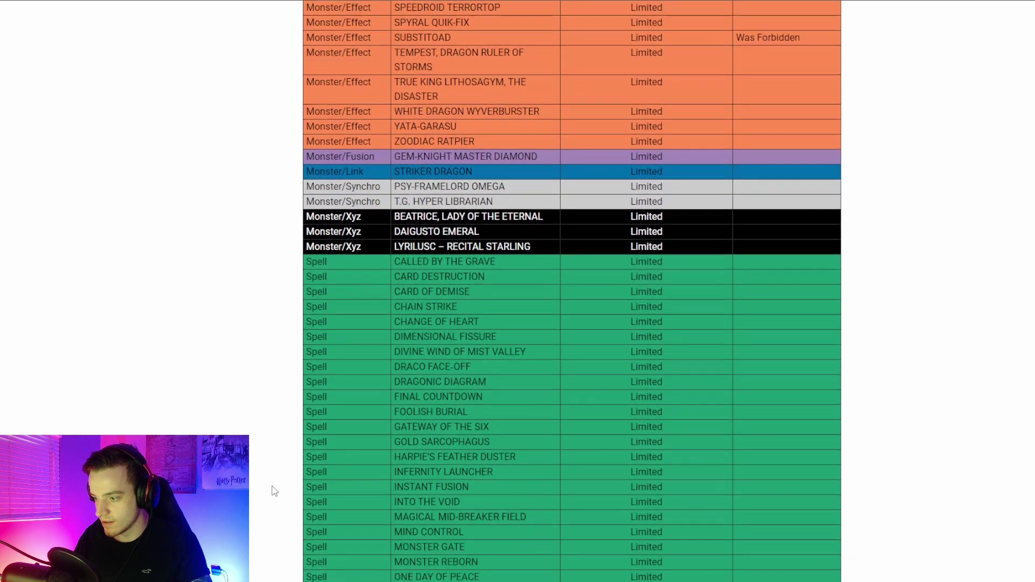
pyautogui.scroll(-1, 274, 491)
pyautogui.scroll(-1, 273, 490)
pyautogui.scroll(-1, 273, 491)
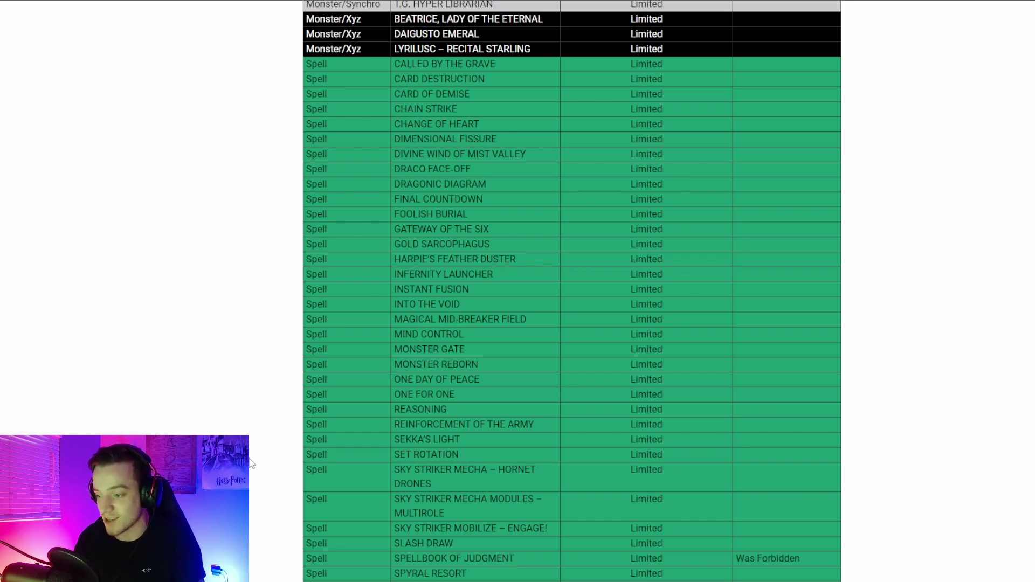
pyautogui.scroll(-1, 251, 465)
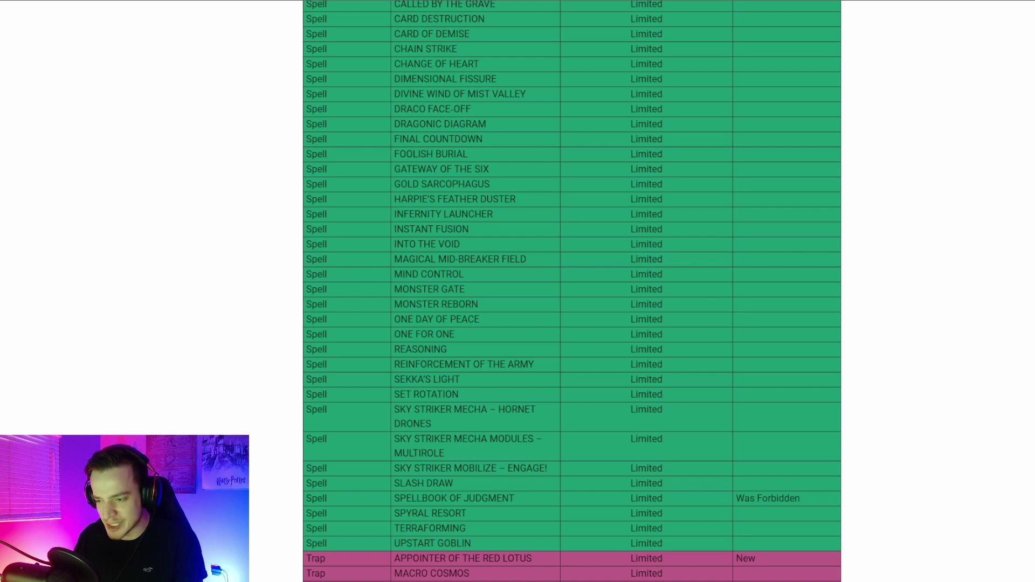
pyautogui.scroll(-2, 572, 291)
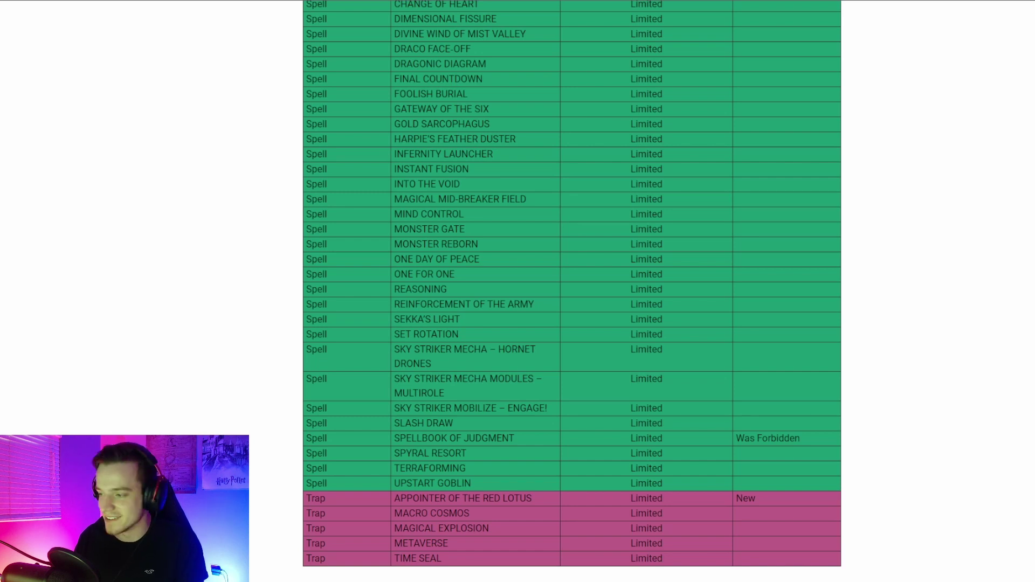
pyautogui.scroll(-2, 571, 292)
pyautogui.scroll(-2, 571, 292)
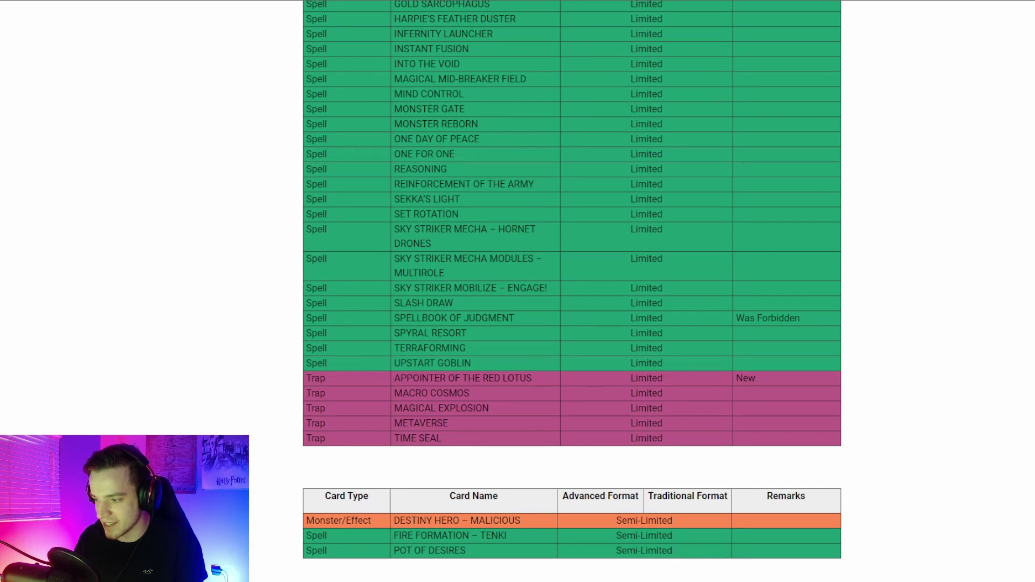
pyautogui.scroll(-2, 572, 291)
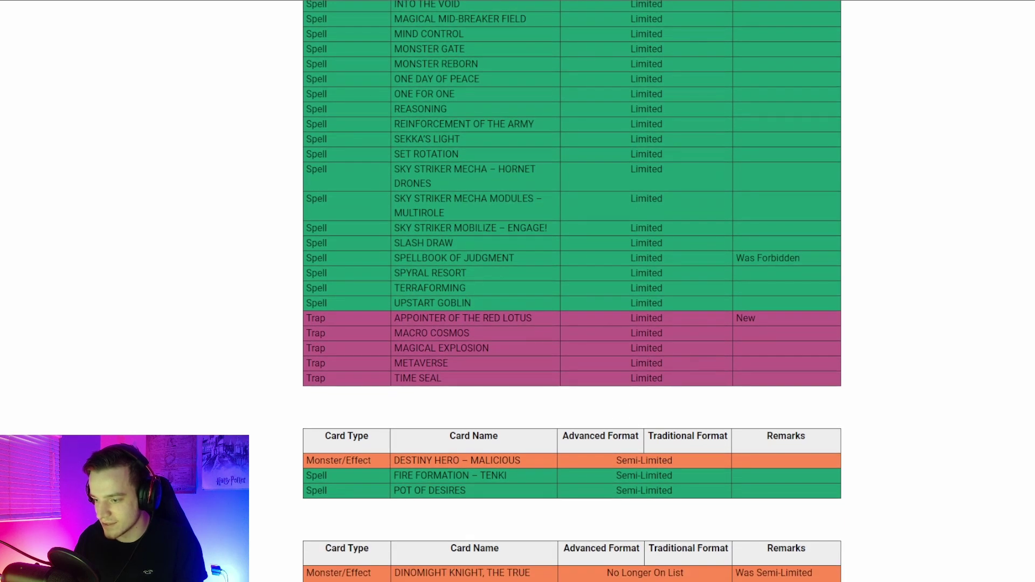
pyautogui.scroll(-1, 572, 291)
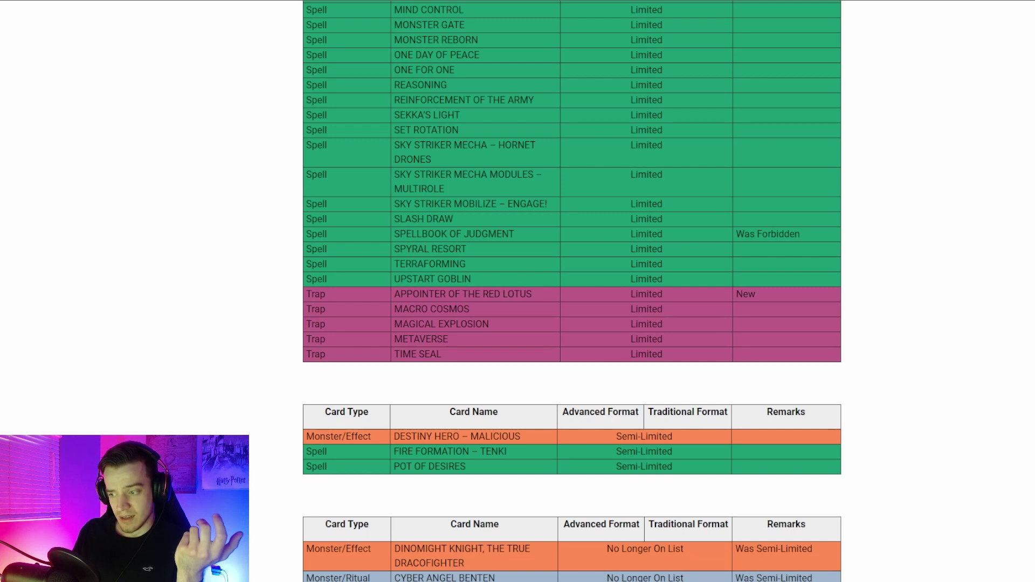
pyautogui.scroll(-1, 573, 291)
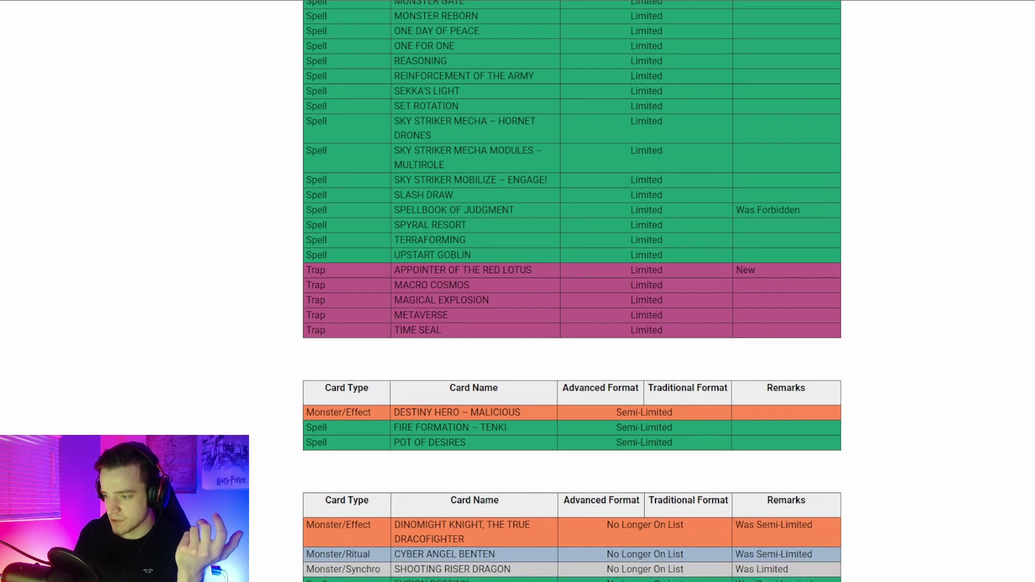
pyautogui.scroll(-1, 573, 291)
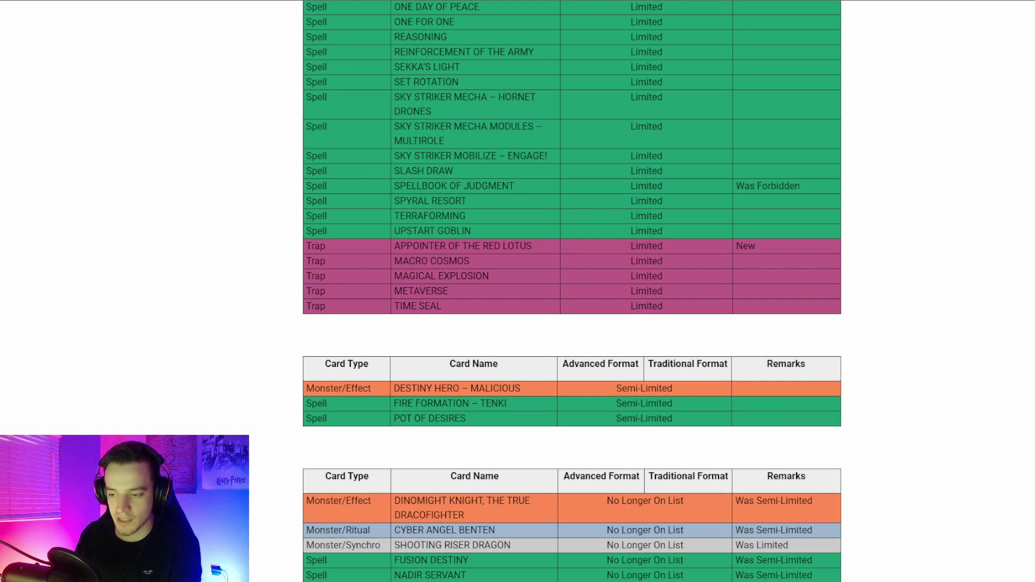
pyautogui.scroll(-1, 571, 291)
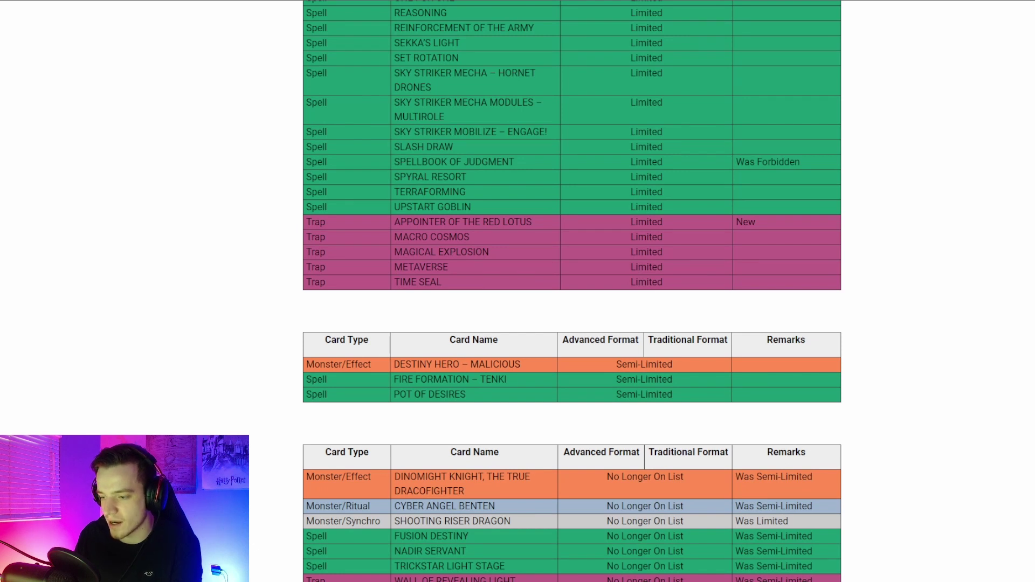
pyautogui.scroll(-1, 572, 291)
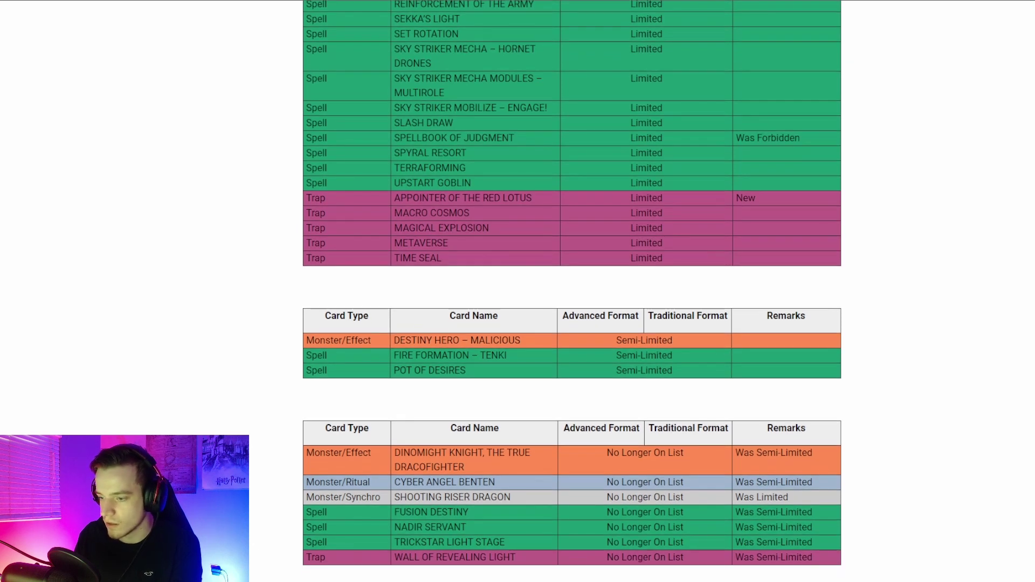
pyautogui.scroll(-1, 571, 291)
pyautogui.scroll(-1, 571, 292)
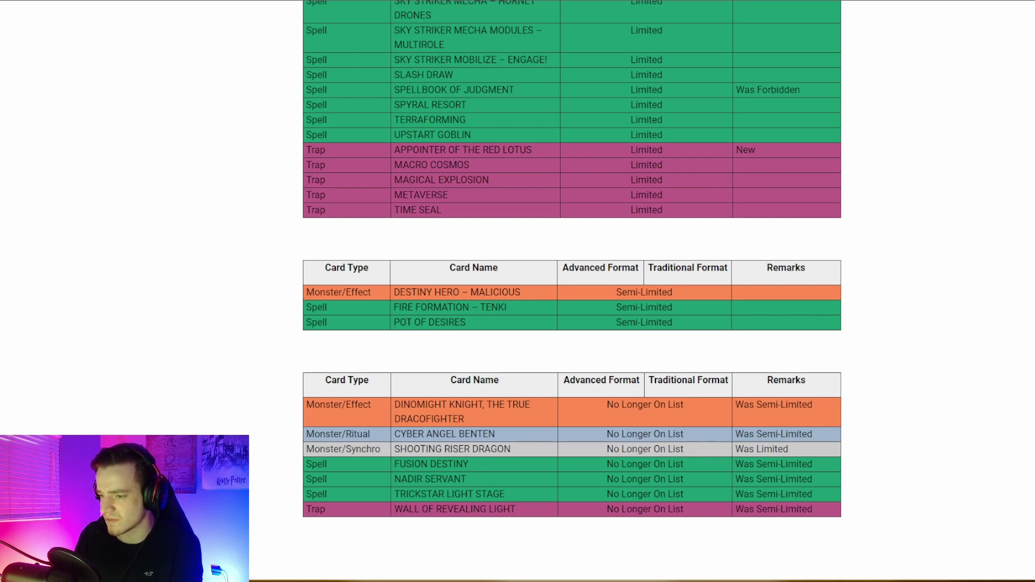
pyautogui.scroll(2, 806, 488)
pyautogui.scroll(1, 807, 488)
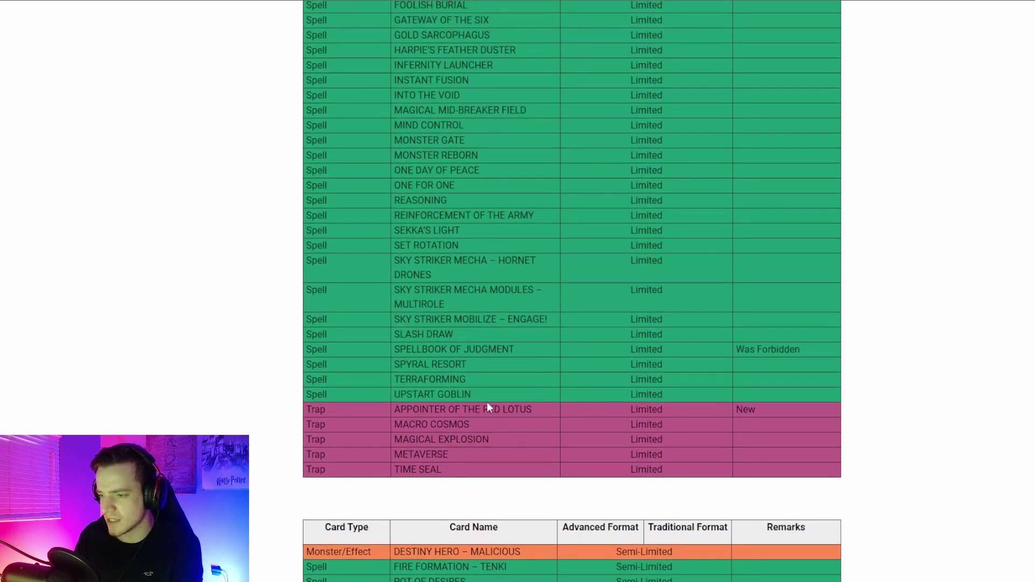
# Point out Appointer of the Red Lotus and Spellbook of Judgment in the Limited table.
pyautogui.moveTo(487, 407); pyautogui.dragTo(531, 410)
pyautogui.click(637, 411)
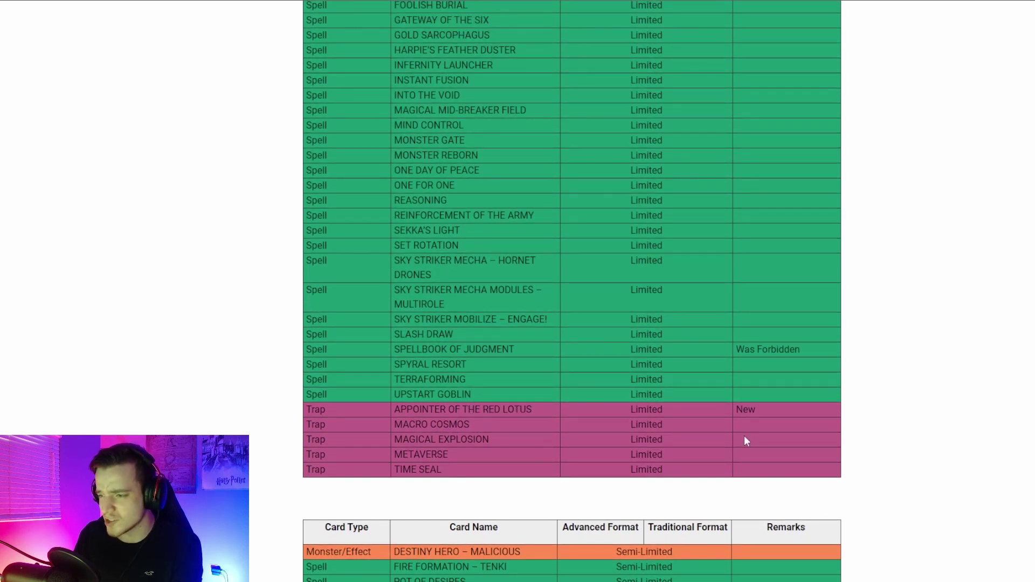
pyautogui.moveTo(464, 350); pyautogui.dragTo(534, 351)
pyautogui.click(534, 351)
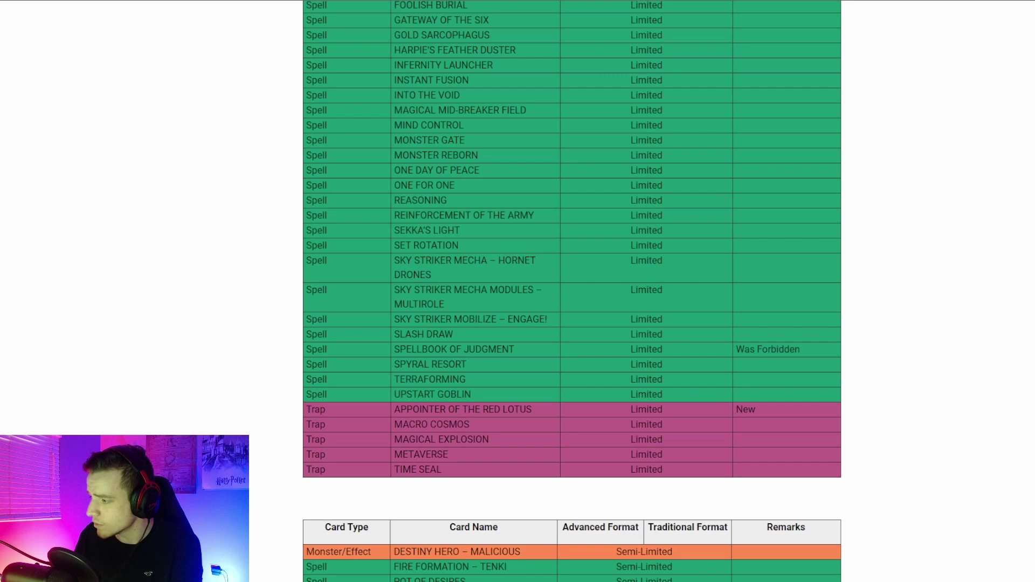
pyautogui.scroll(2, 572, 291)
pyautogui.scroll(4, 572, 291)
pyautogui.scroll(2, 572, 291)
pyautogui.scroll(1, 729, 415)
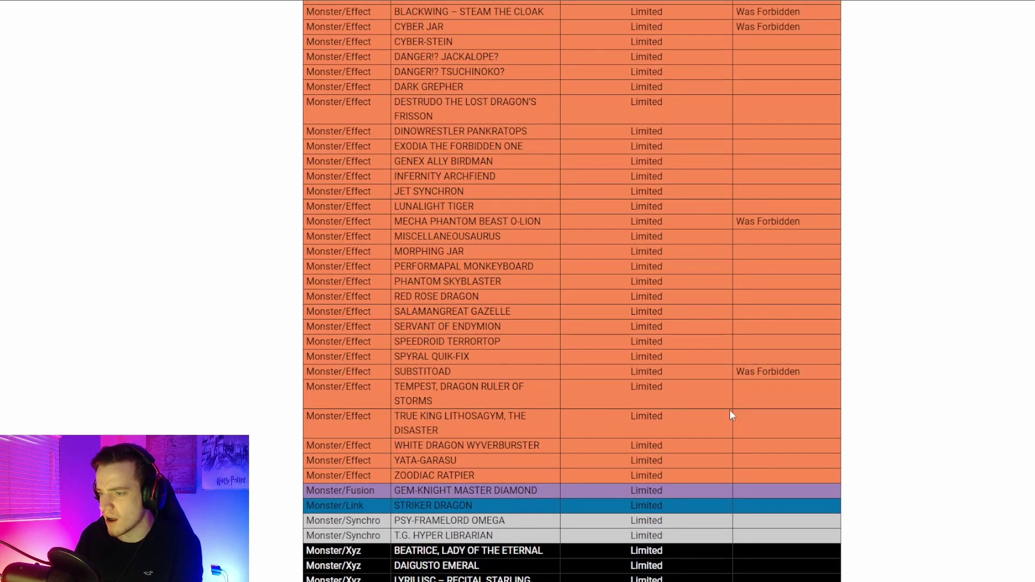
# Point out SUBSTITOAD among the Limited effect monsters.
pyautogui.moveTo(452, 368); pyautogui.dragTo(387, 374)
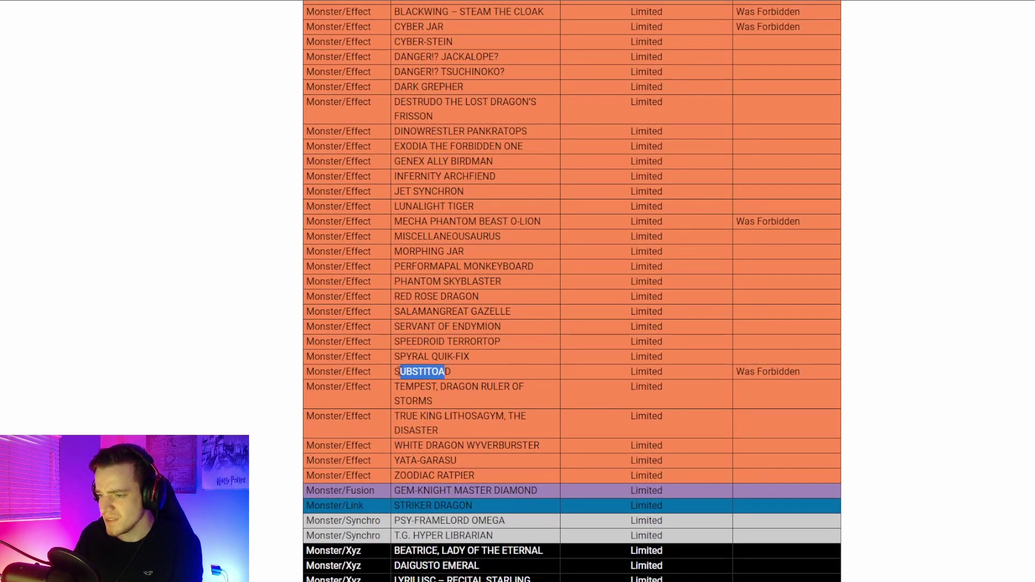
pyautogui.click(452, 371)
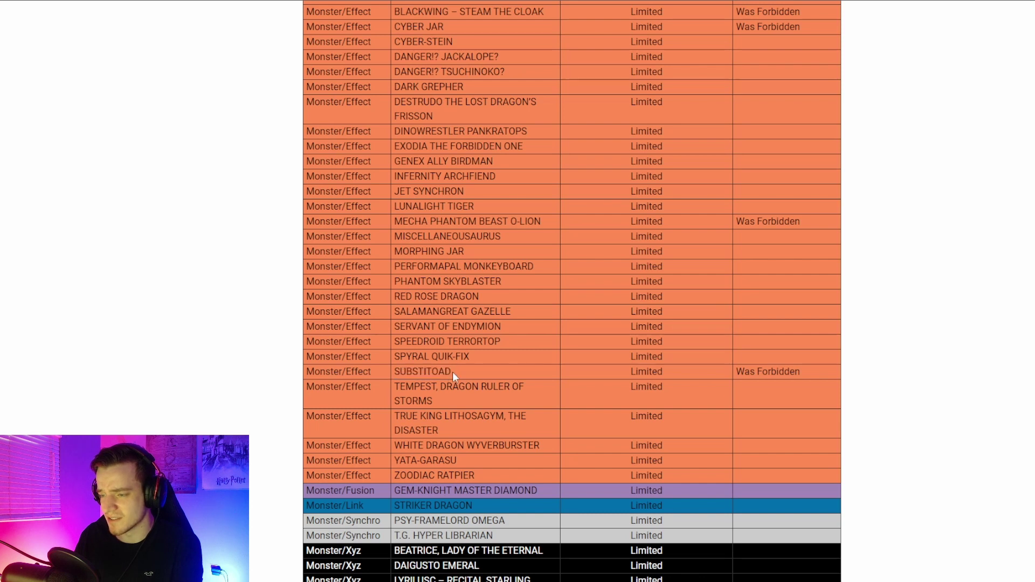
pyautogui.click(456, 374)
pyautogui.scroll(1, 420, 369)
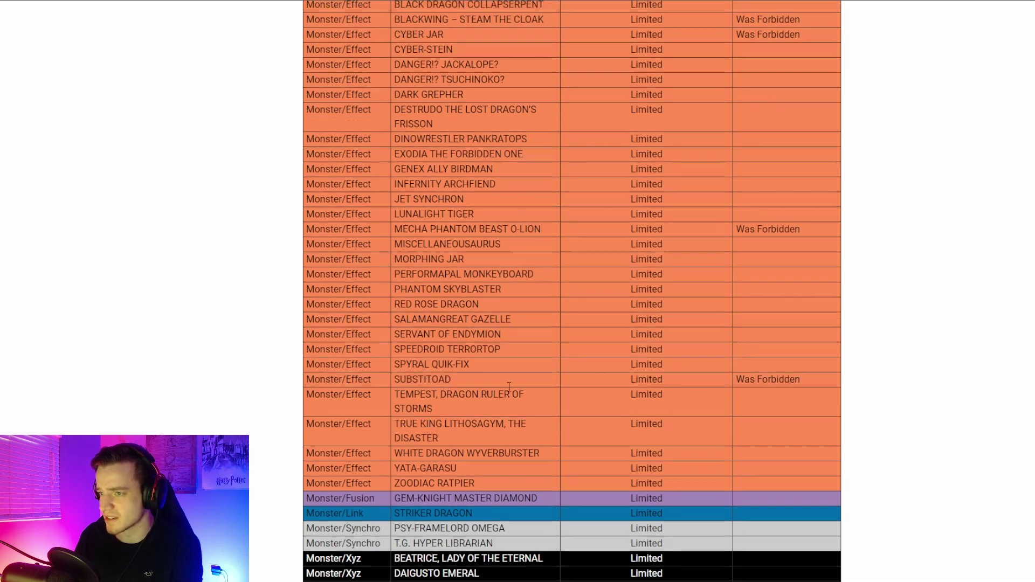
pyautogui.scroll(1, 485, 380)
pyautogui.scroll(1, 526, 383)
pyautogui.scroll(1, 547, 372)
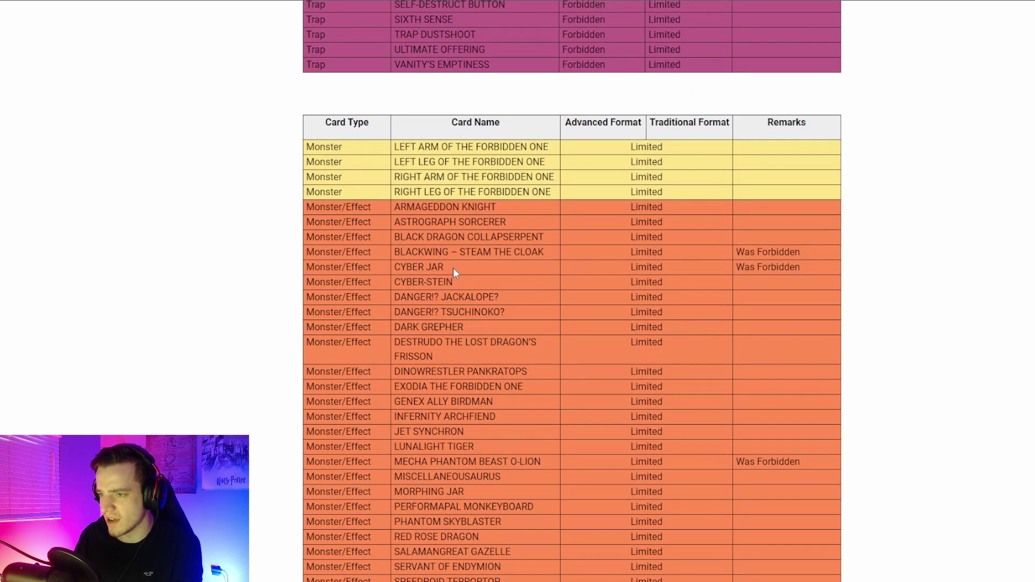
pyautogui.moveTo(452, 273); pyautogui.dragTo(424, 273)
pyautogui.scroll(1, 425, 274)
pyautogui.moveTo(555, 316)
pyautogui.mouseDown()
pyautogui.moveTo(422, 313)
pyautogui.moveTo(551, 315)
pyautogui.mouseUp()
# Point out BLACKWING – STEAM THE CLOAK at the top of the Limited monsters.
pyautogui.click(406, 318)
pyautogui.click(551, 315)
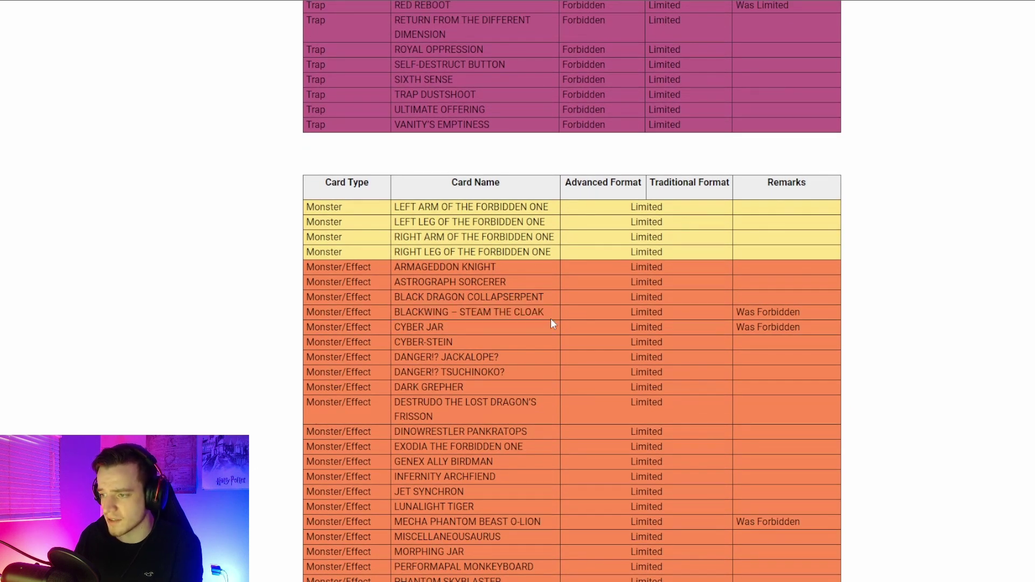
pyautogui.scroll(2, 549, 328)
pyautogui.scroll(3, 548, 329)
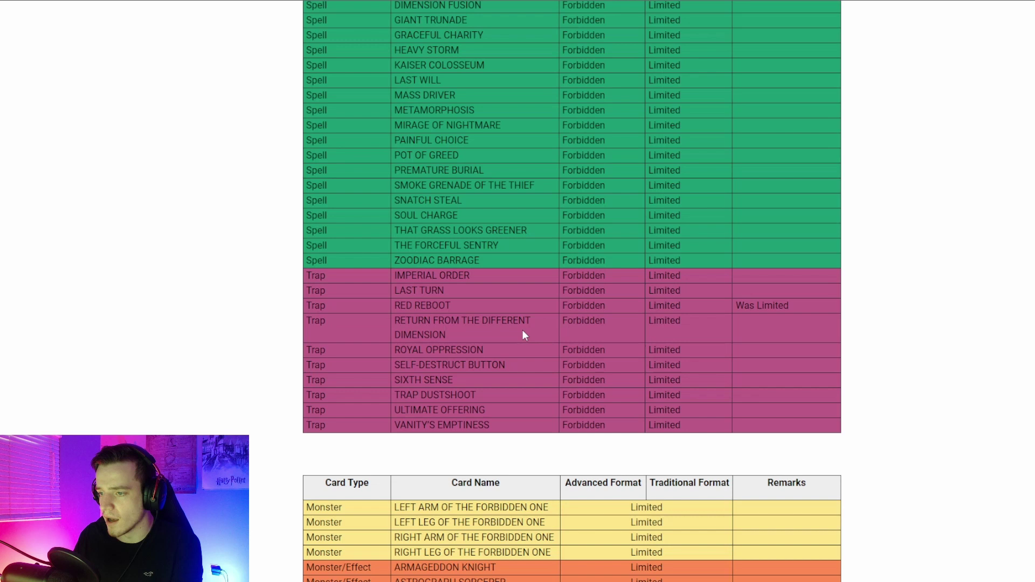
# Point out RED REBOOT, marked Was Limited, among the forbidden Traps.
pyautogui.moveTo(458, 301); pyautogui.dragTo(395, 306)
pyautogui.click(457, 309)
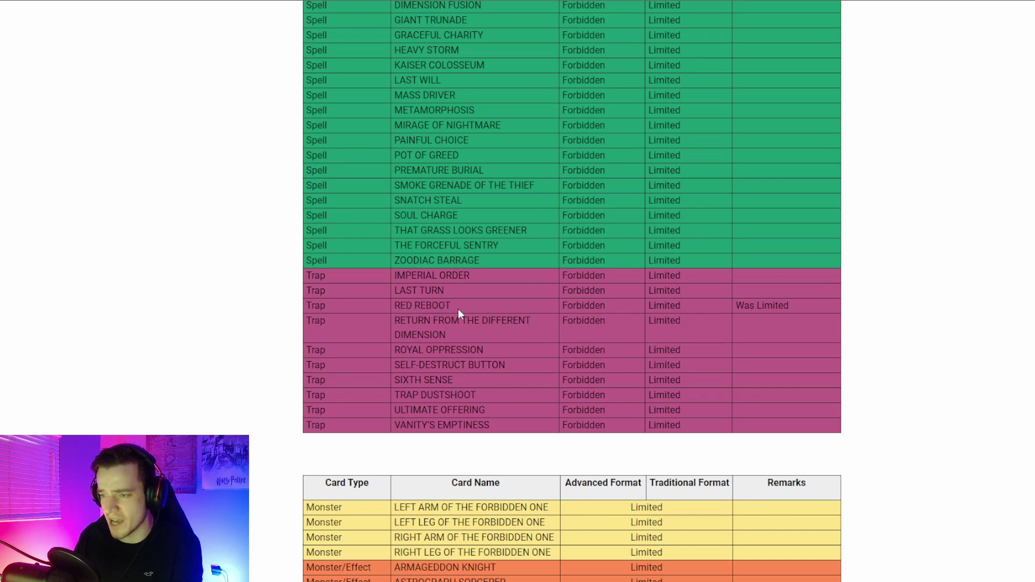
pyautogui.moveTo(457, 308); pyautogui.dragTo(395, 306)
pyautogui.moveTo(457, 308); pyautogui.dragTo(373, 305)
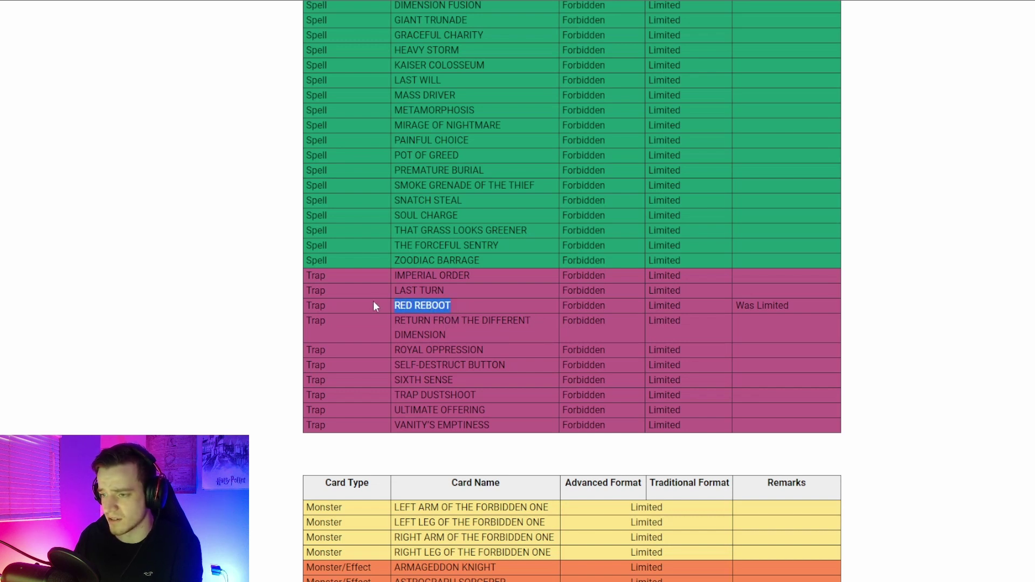
pyautogui.click(430, 310)
pyautogui.scroll(2, 475, 323)
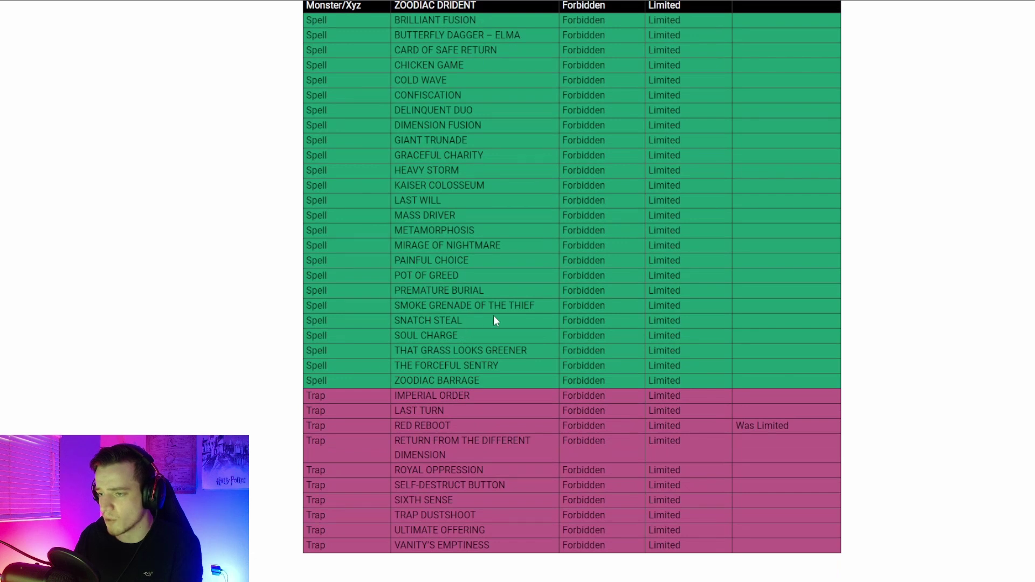
pyautogui.scroll(2, 494, 321)
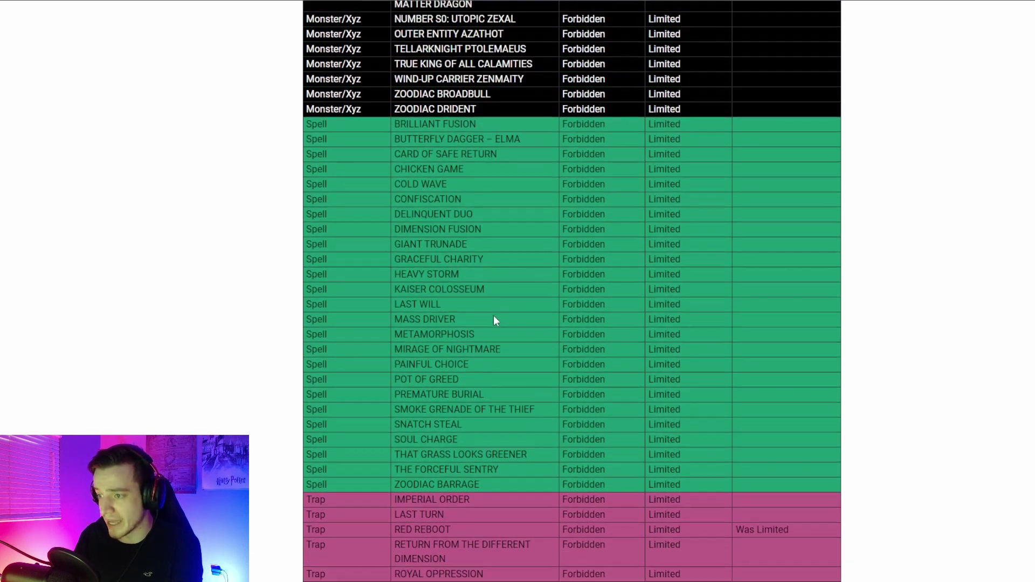
pyautogui.scroll(3, 495, 320)
pyautogui.scroll(2, 496, 317)
pyautogui.scroll(2, 500, 315)
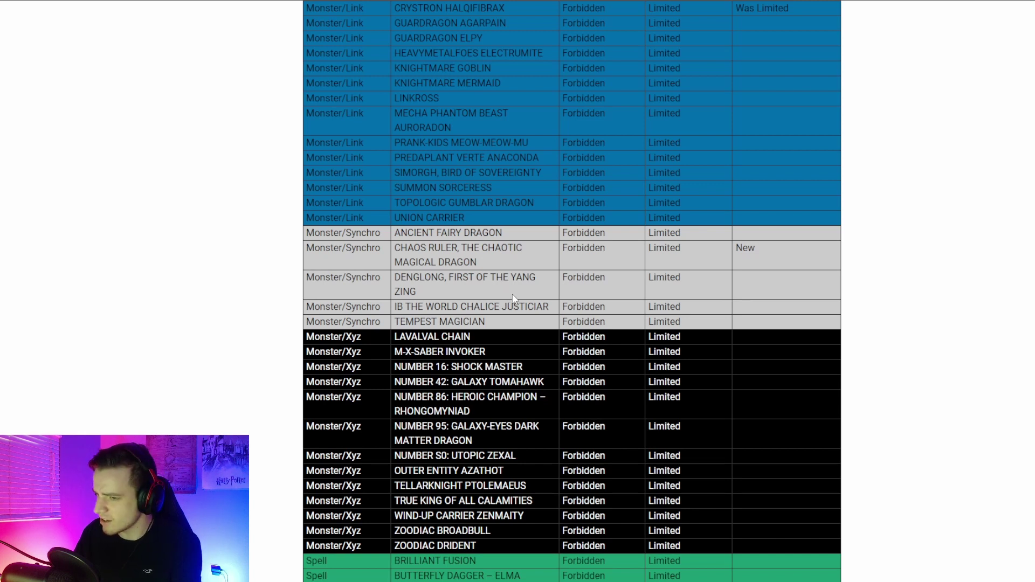
pyautogui.scroll(1, 511, 299)
pyautogui.moveTo(487, 323); pyautogui.dragTo(395, 312)
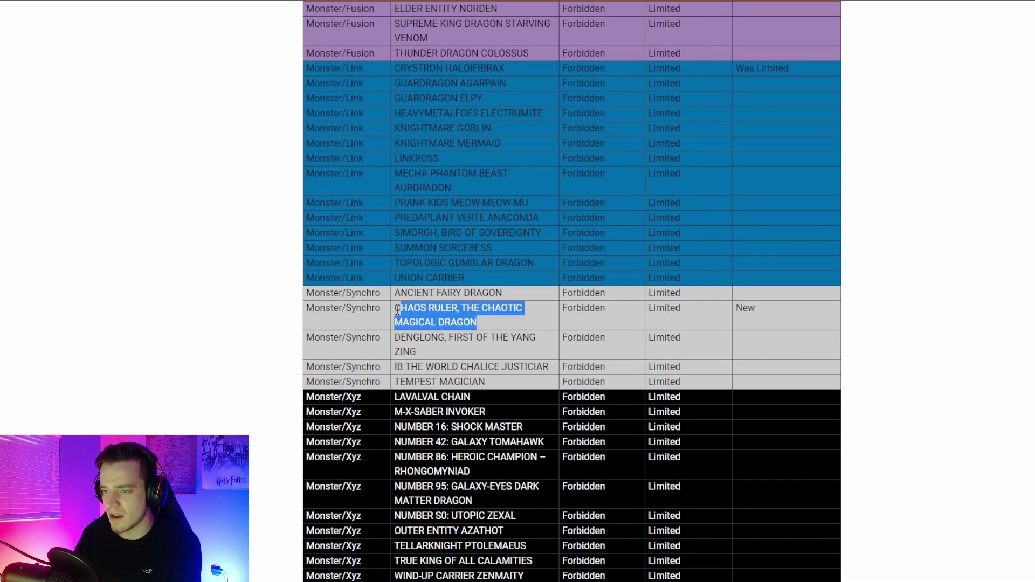
pyautogui.scroll(1, 485, 275)
pyautogui.scroll(3, 485, 275)
pyautogui.moveTo(444, 254); pyautogui.dragTo(490, 267)
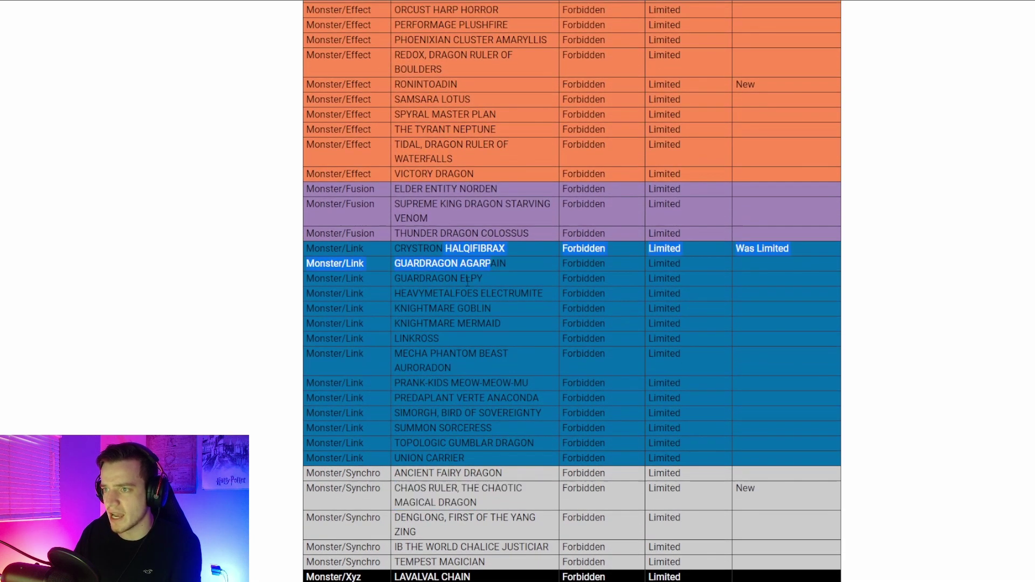
pyautogui.scroll(3, 478, 297)
pyautogui.scroll(1, 478, 295)
# Clear the Link-row selection and point out the FAIRY TAIL – SNOW row in the forbidden monsters.
pyautogui.click(489, 307)
pyautogui.moveTo(518, 132); pyautogui.dragTo(414, 147)
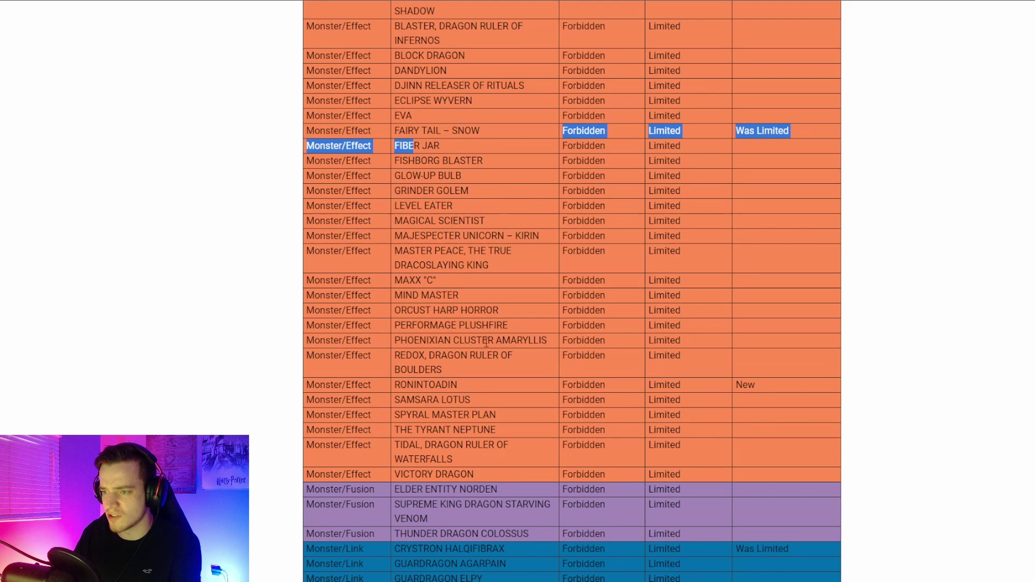
pyautogui.click(478, 386)
pyautogui.scroll(2, 492, 400)
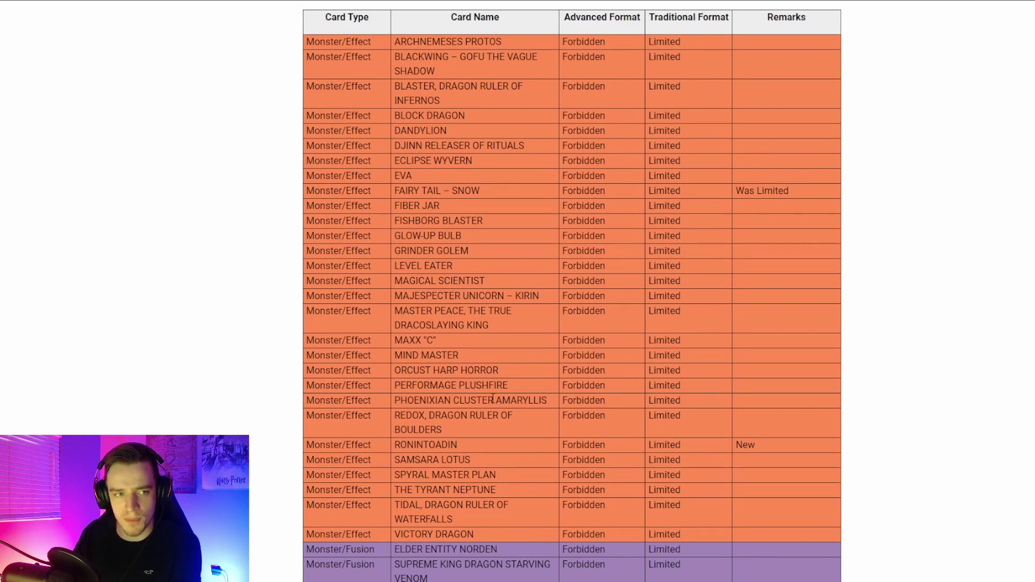
pyautogui.scroll(-2, 493, 400)
pyautogui.scroll(-3, 495, 397)
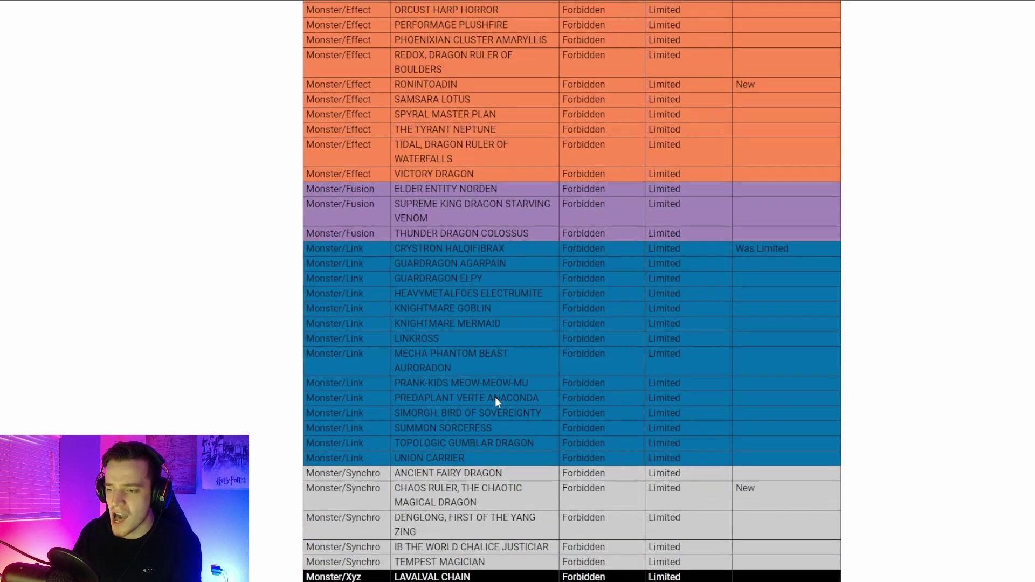
pyautogui.scroll(-3, 495, 397)
pyautogui.scroll(-3, 495, 397)
pyautogui.scroll(-2, 509, 401)
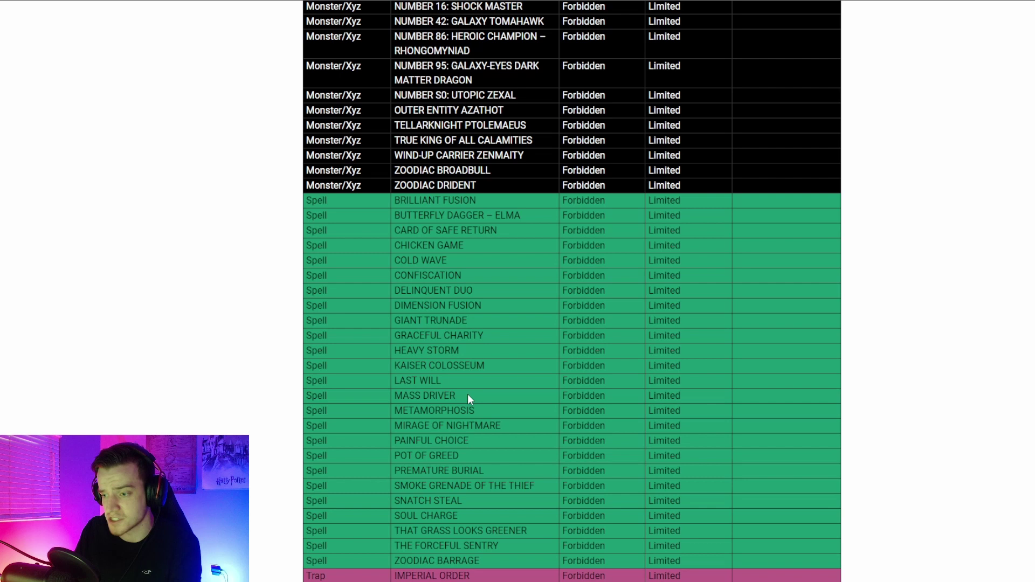
pyautogui.scroll(1, 476, 399)
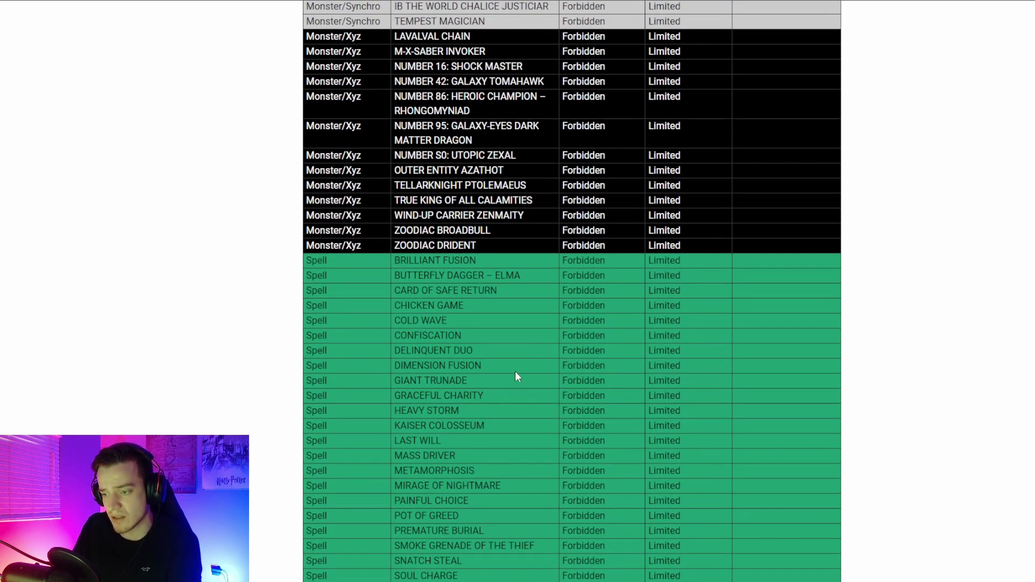
pyautogui.scroll(-2, 514, 378)
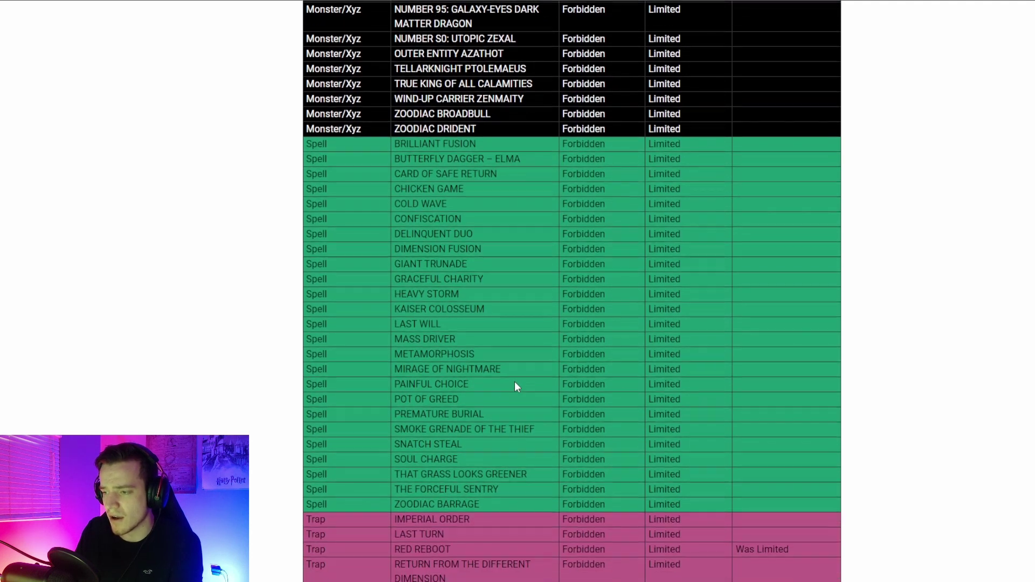
pyautogui.scroll(-1, 515, 380)
pyautogui.scroll(-2, 517, 381)
pyautogui.scroll(-2, 518, 384)
pyautogui.scroll(-2, 522, 380)
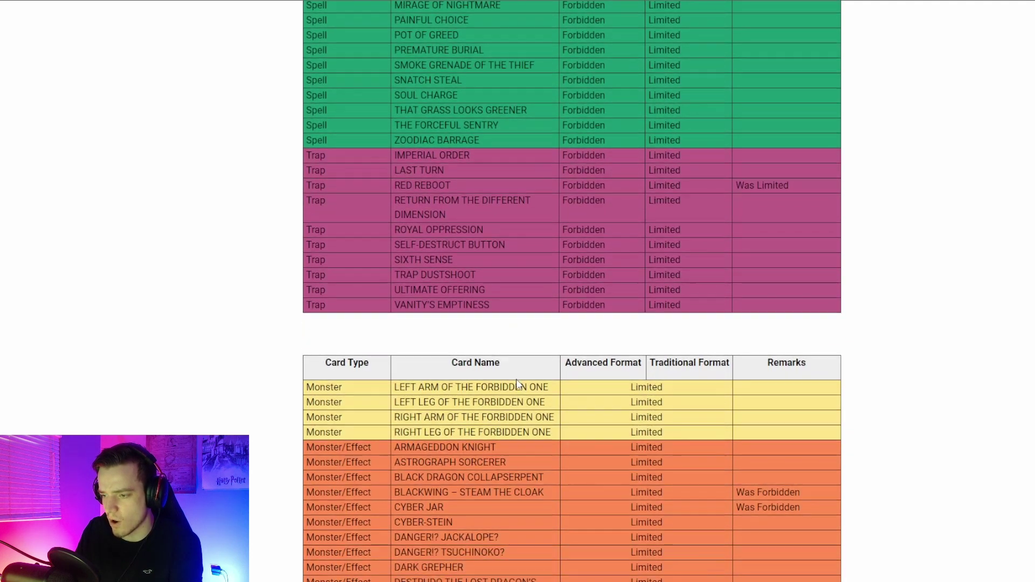
pyautogui.scroll(-1, 524, 378)
pyautogui.scroll(-2, 528, 374)
pyautogui.scroll(-1, 528, 373)
pyautogui.scroll(-1, 527, 375)
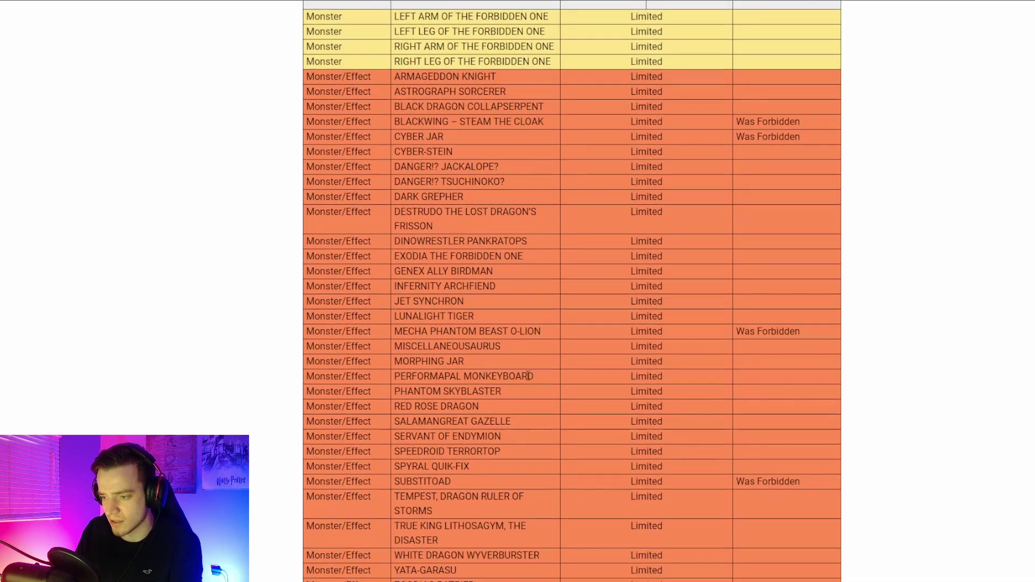
pyautogui.scroll(-2, 525, 377)
pyautogui.scroll(-4, 525, 377)
pyautogui.scroll(-1, 525, 381)
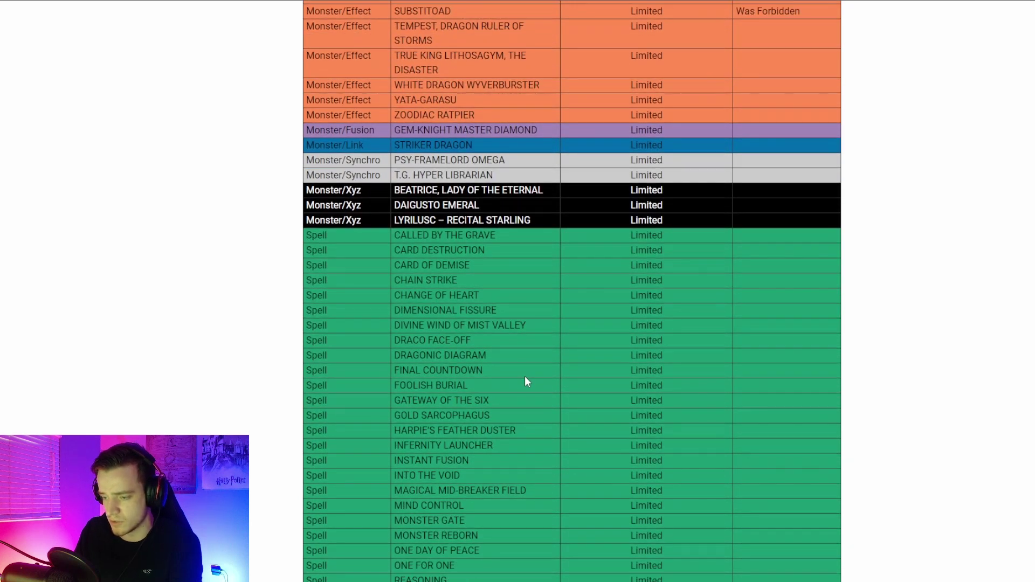
pyautogui.scroll(4, 525, 377)
pyautogui.scroll(3, 525, 376)
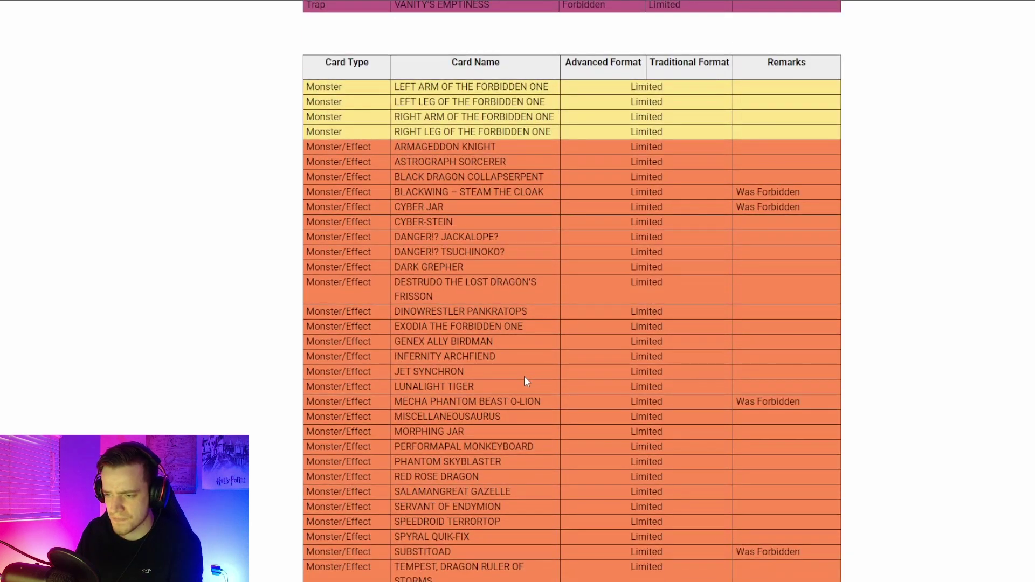
pyautogui.scroll(-7, 524, 377)
pyautogui.scroll(-2, 524, 375)
pyautogui.scroll(-1, 524, 374)
pyautogui.scroll(-1, 524, 375)
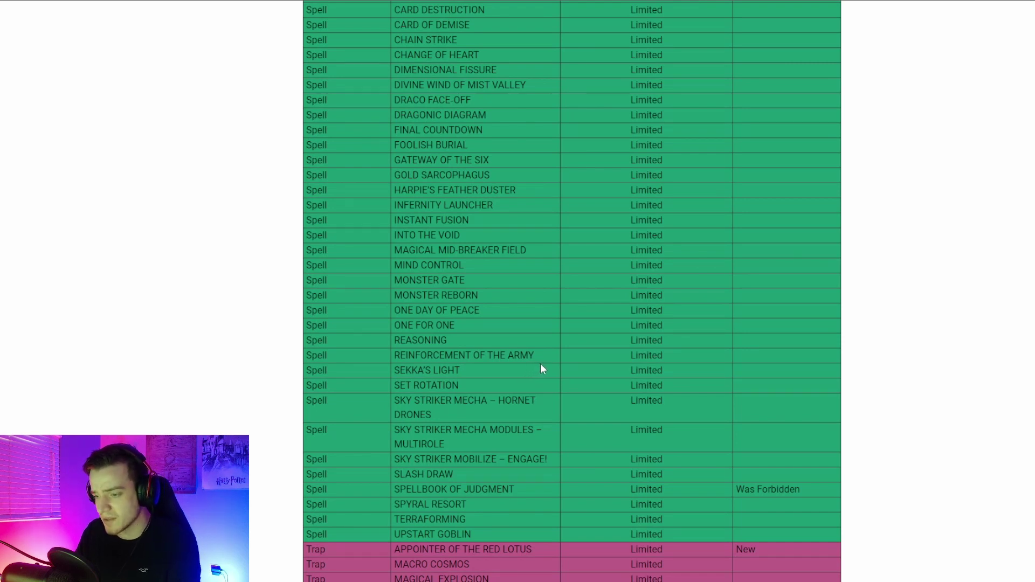
pyautogui.scroll(1, 542, 372)
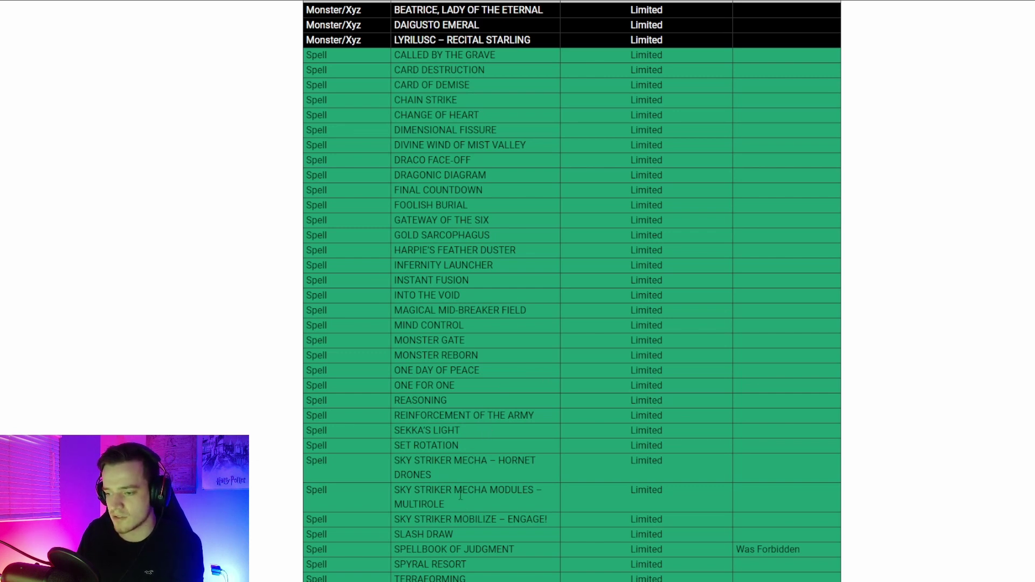
pyautogui.scroll(5, 486, 478)
pyautogui.scroll(3, 525, 480)
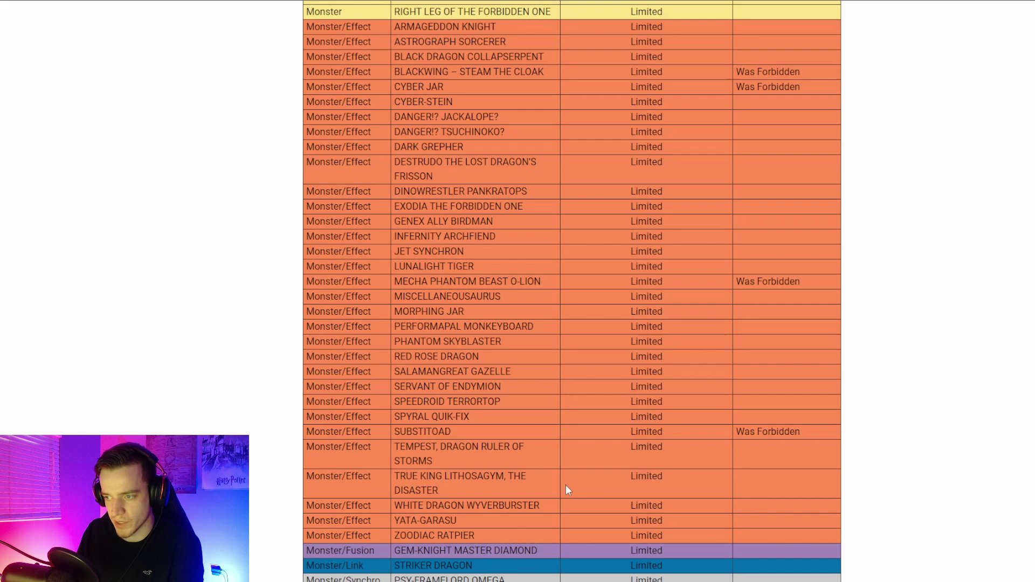
pyautogui.scroll(2, 566, 485)
pyautogui.scroll(2, 577, 479)
pyautogui.scroll(-6, 570, 477)
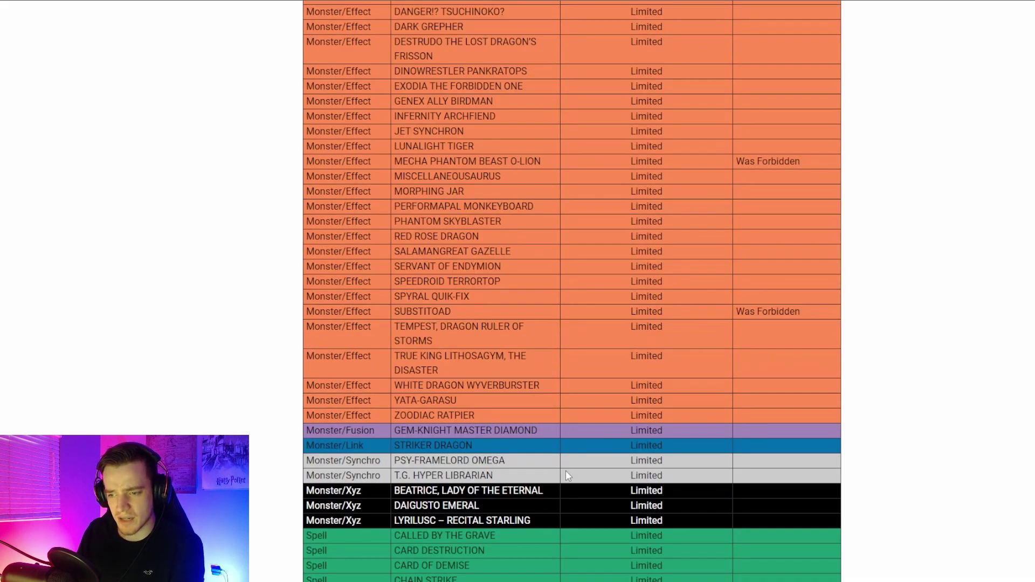
pyautogui.scroll(6, 570, 471)
pyautogui.scroll(5, 573, 468)
pyautogui.scroll(2, 573, 468)
pyautogui.scroll(4, 573, 468)
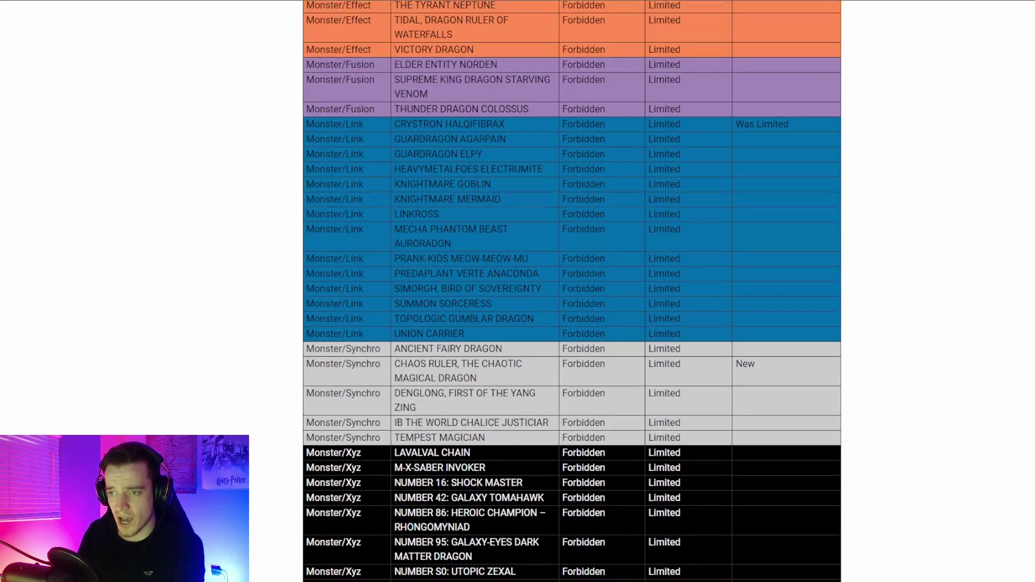
pyautogui.scroll(1, 579, 465)
pyautogui.scroll(3, 579, 465)
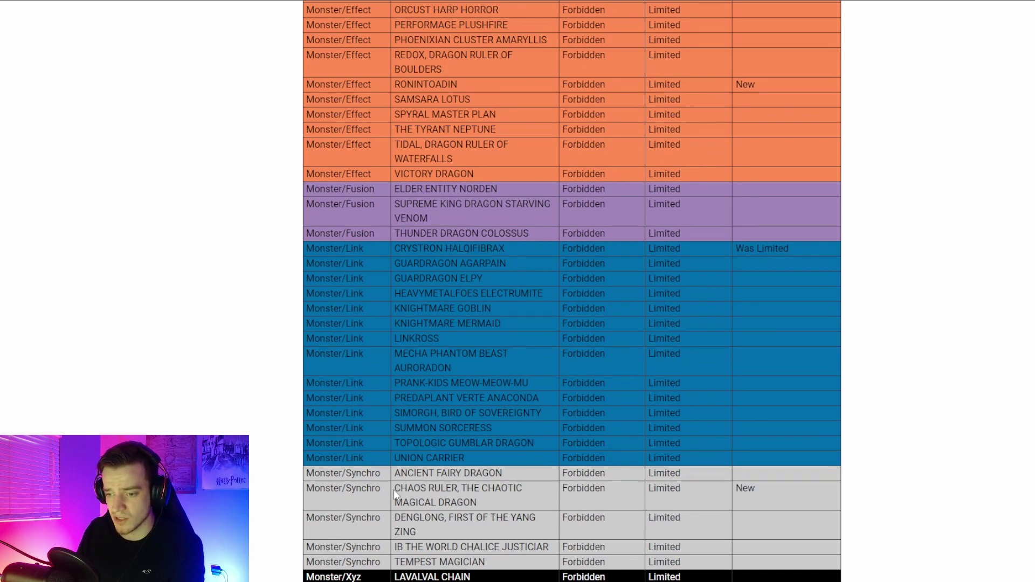
# Point out CHAOS RULER in the forbidden Synchro monster row.
pyautogui.moveTo(393, 489); pyautogui.dragTo(464, 490)
pyautogui.click(465, 491)
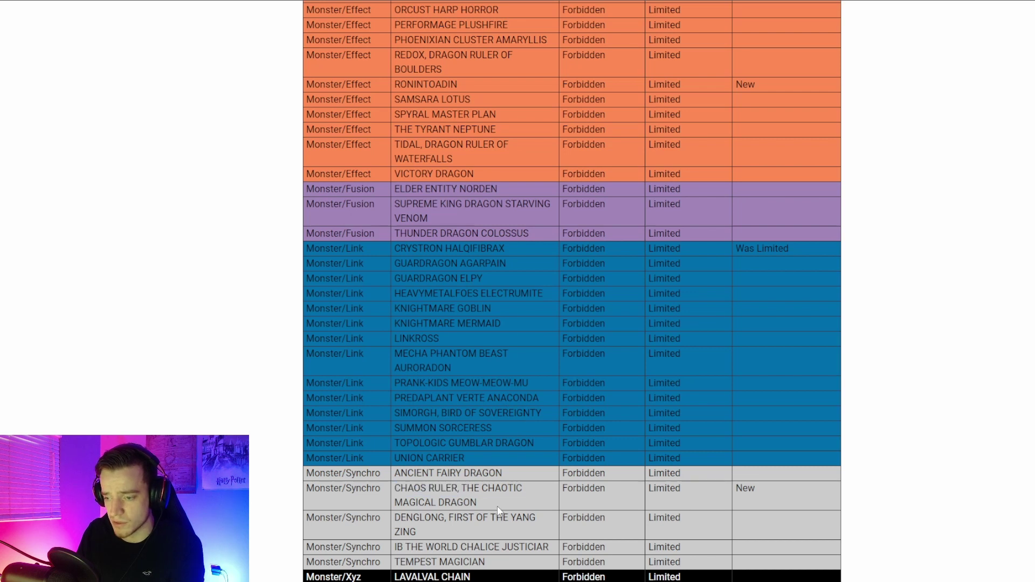
pyautogui.scroll(-1, 486, 497)
pyautogui.scroll(-3, 497, 506)
pyautogui.scroll(-1, 505, 501)
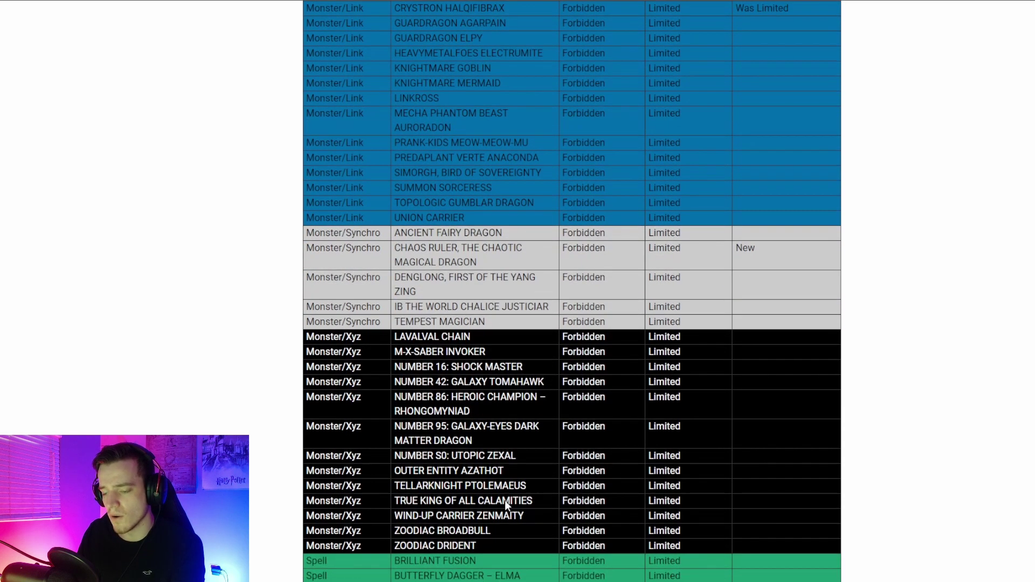
pyautogui.scroll(-3, 507, 497)
pyautogui.scroll(-3, 504, 502)
pyautogui.scroll(-3, 467, 503)
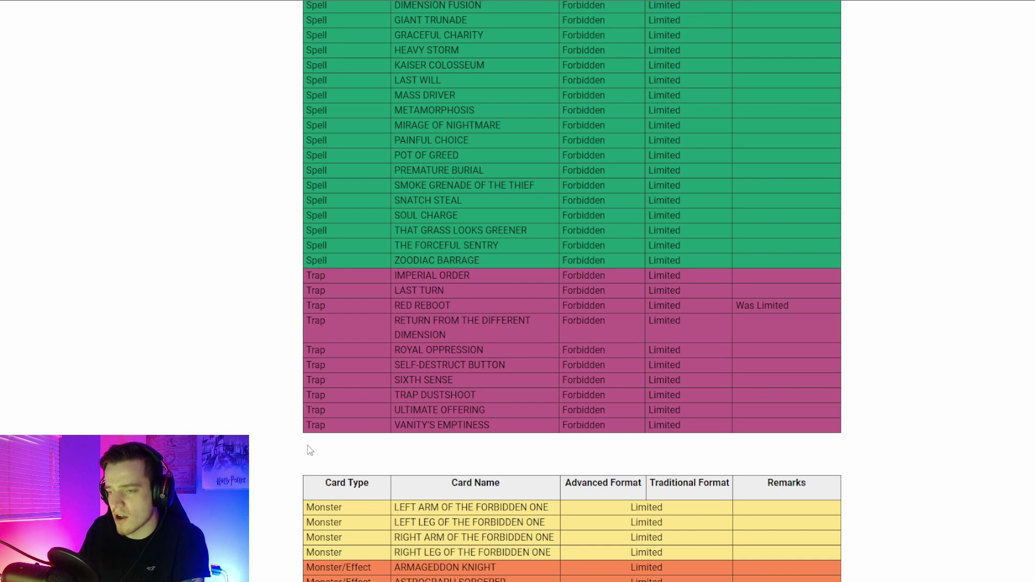
pyautogui.scroll(1, 234, 384)
pyautogui.scroll(3, 234, 384)
pyautogui.scroll(2, 238, 381)
pyautogui.scroll(2, 248, 374)
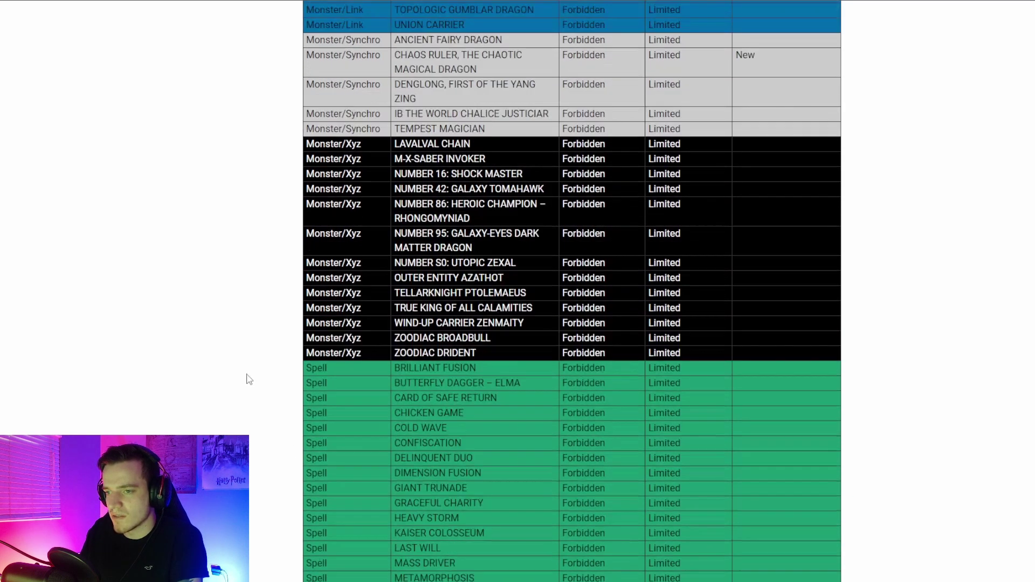
pyautogui.scroll(1, 248, 377)
pyautogui.scroll(2, 237, 389)
pyautogui.scroll(1, 242, 381)
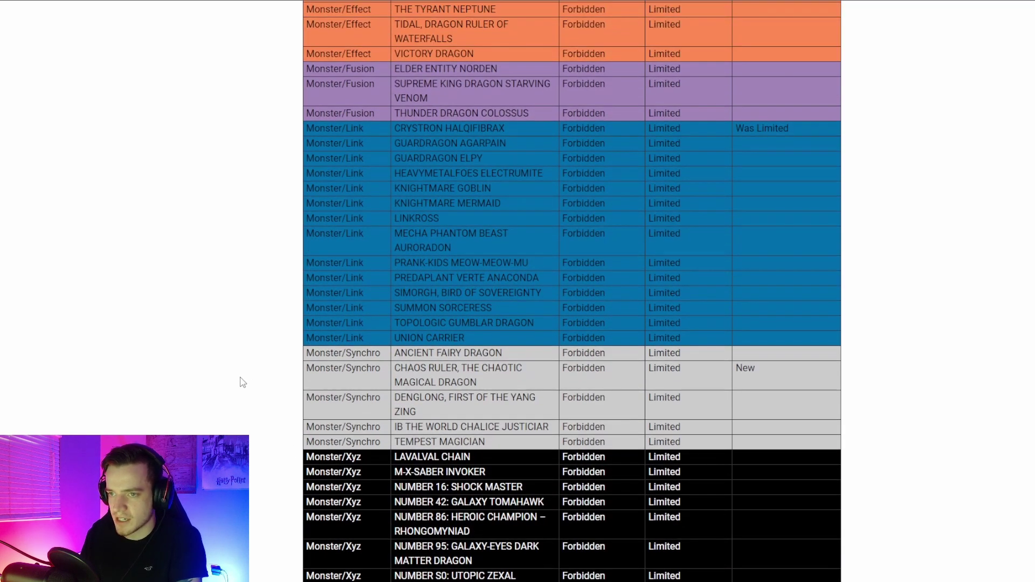
pyautogui.scroll(2, 227, 365)
pyautogui.scroll(1, 222, 365)
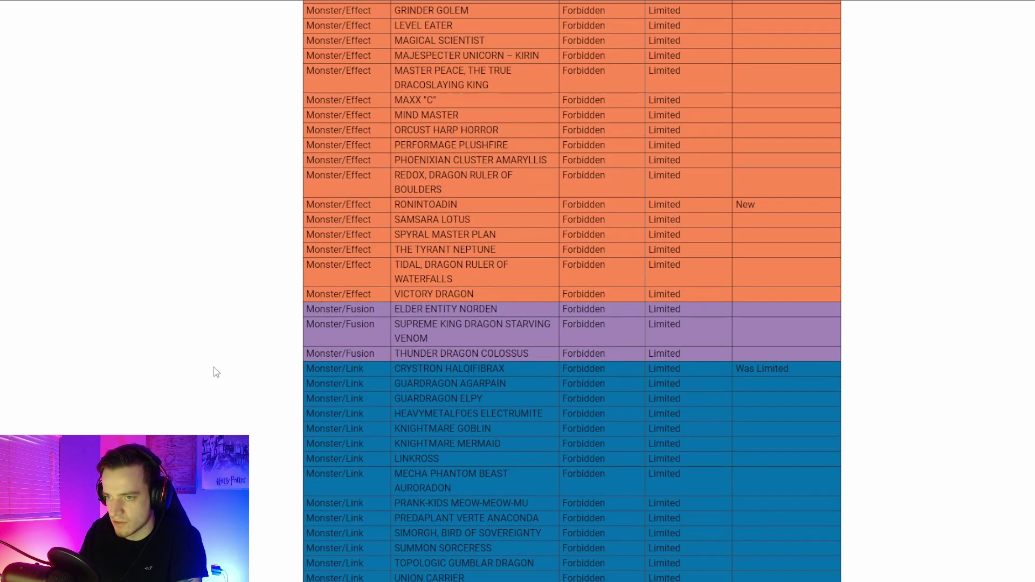
pyautogui.scroll(2, 216, 371)
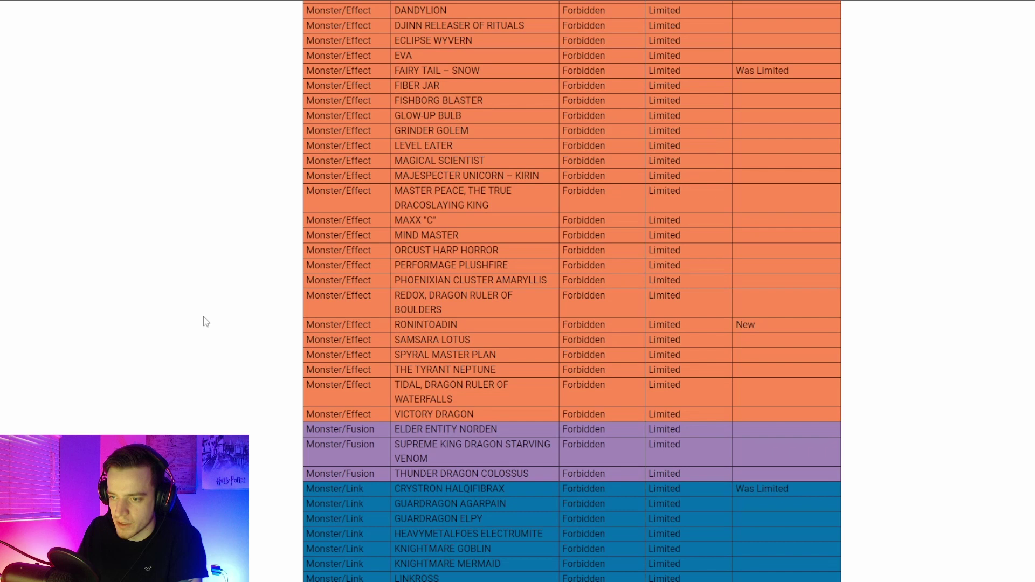
pyautogui.scroll(1, 345, 362)
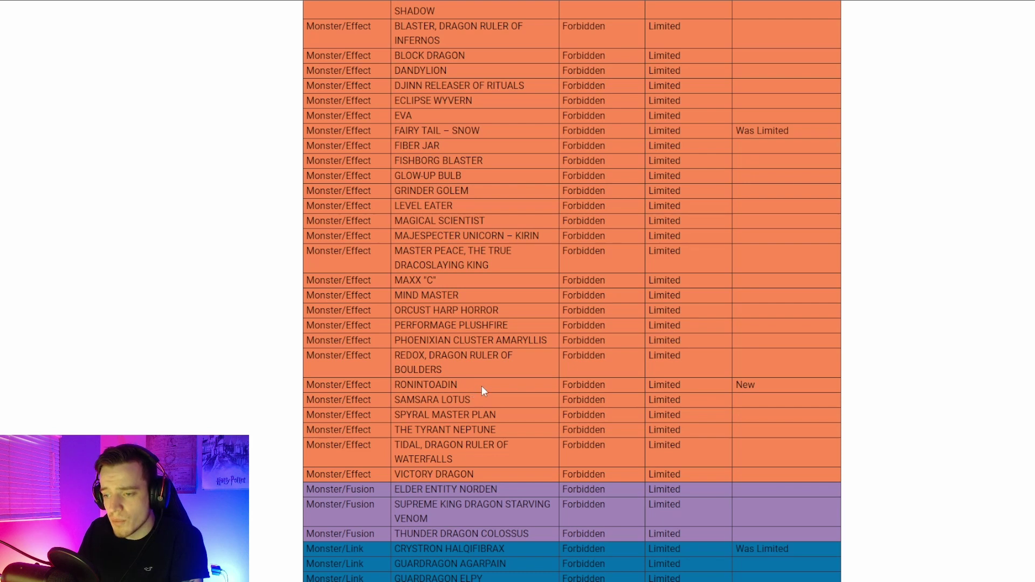
pyautogui.scroll(3, 512, 384)
pyautogui.scroll(-3, 397, 363)
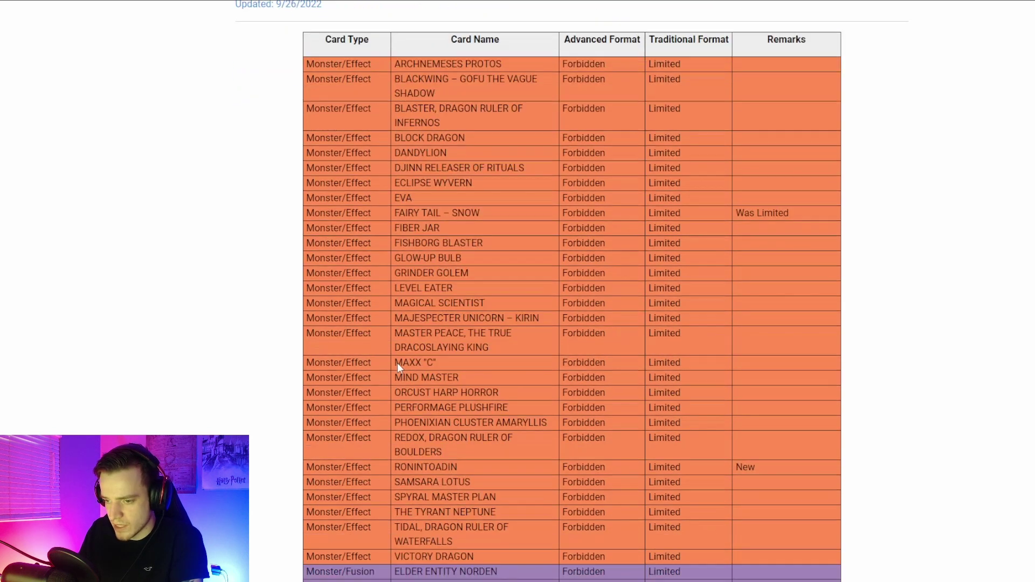
pyautogui.scroll(-1, 397, 363)
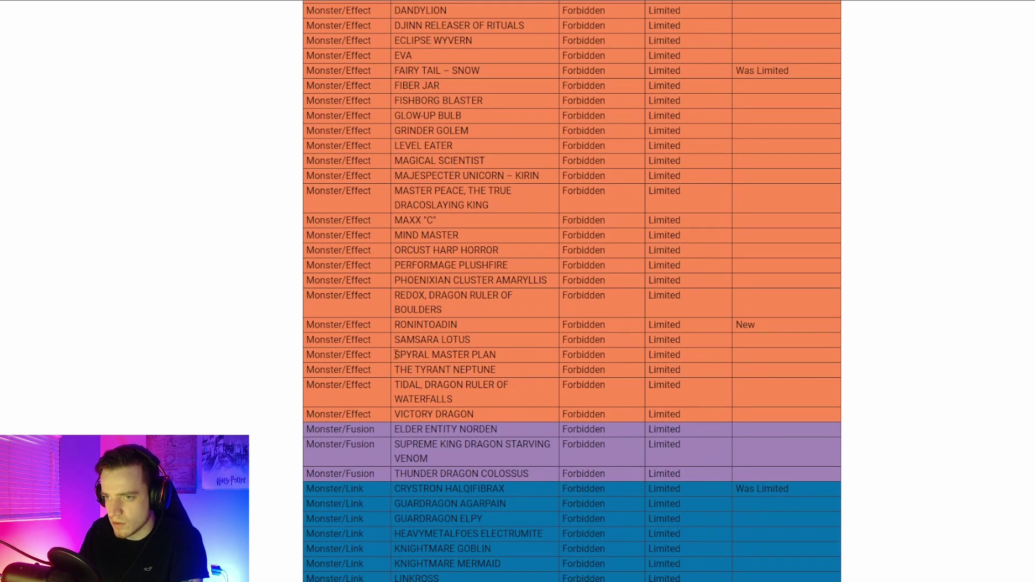
pyautogui.scroll(-6, 395, 354)
pyautogui.scroll(-3, 395, 354)
pyautogui.scroll(-1, 396, 355)
pyautogui.scroll(-3, 390, 372)
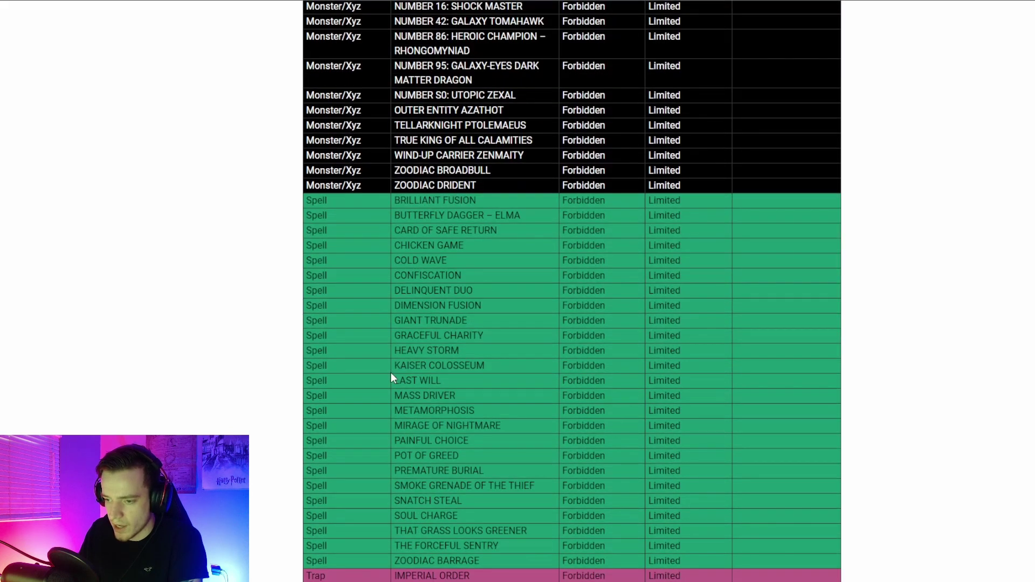
pyautogui.scroll(-4, 390, 372)
pyautogui.scroll(-5, 388, 372)
pyautogui.scroll(-2, 386, 371)
pyautogui.scroll(-4, 387, 373)
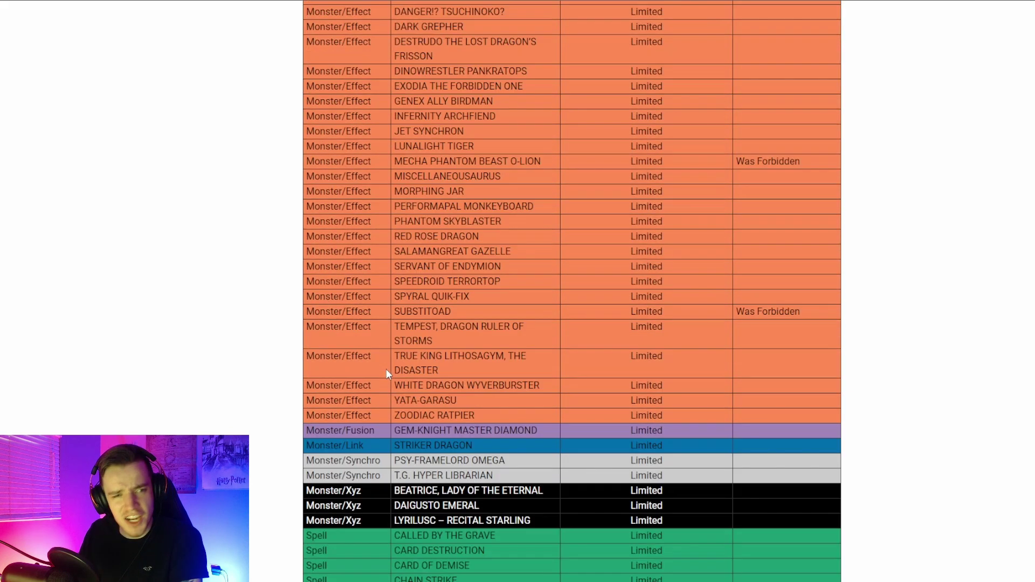
pyautogui.scroll(-4, 388, 369)
pyautogui.scroll(-1, 391, 366)
pyautogui.scroll(-3, 389, 369)
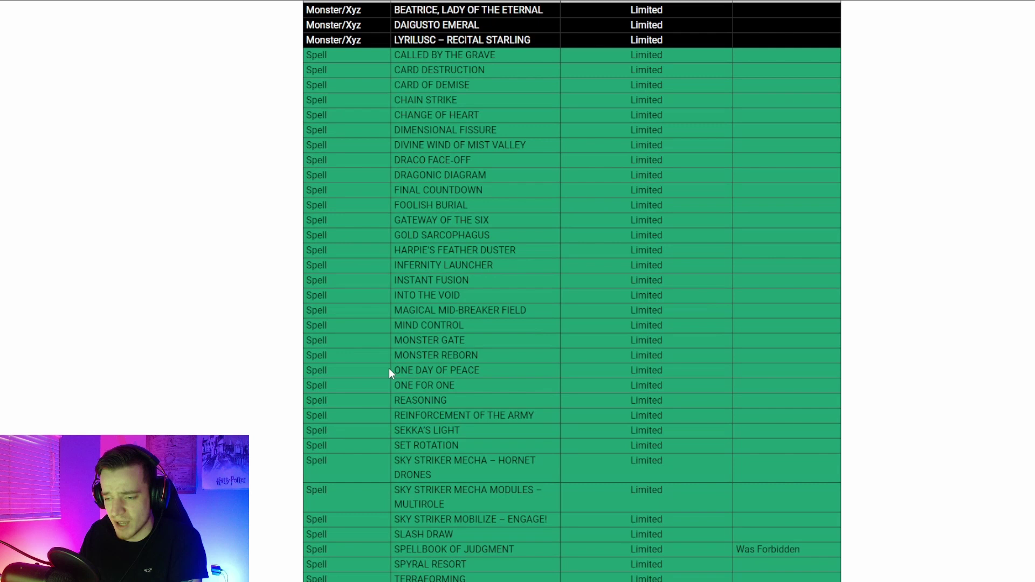
pyautogui.scroll(-1, 390, 366)
pyautogui.scroll(-2, 384, 374)
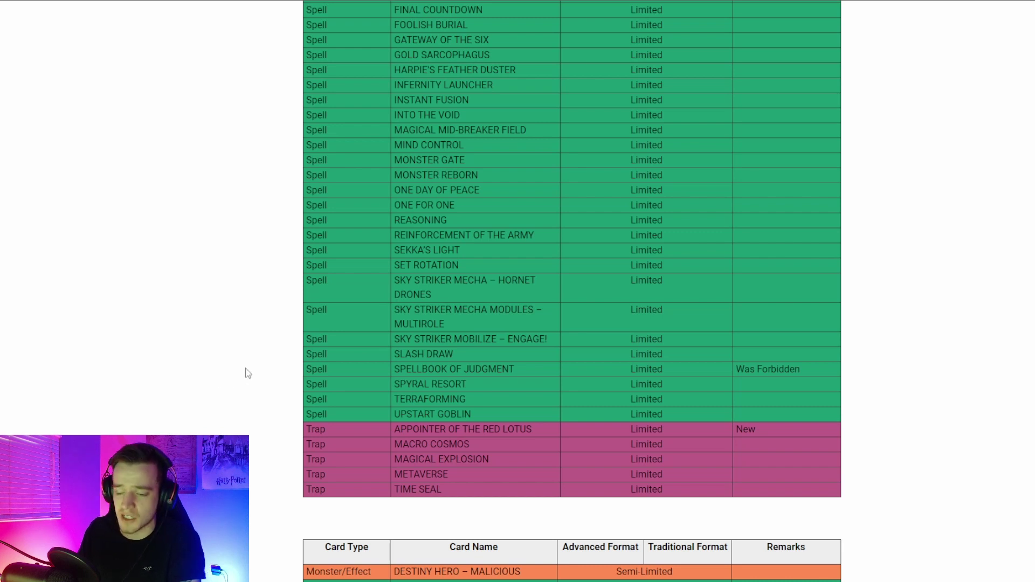
pyautogui.scroll(-5, 247, 365)
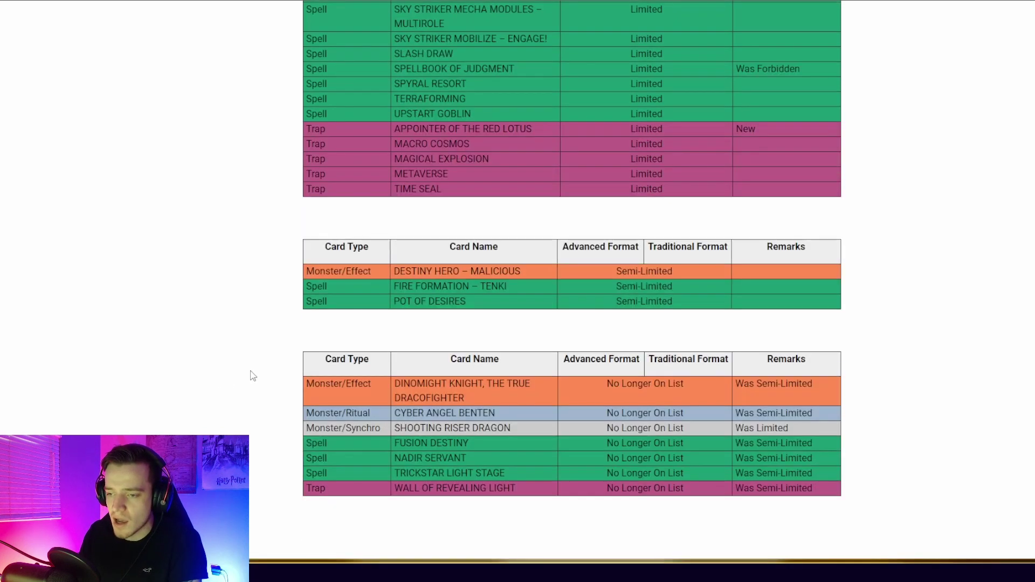
pyautogui.scroll(4, 250, 374)
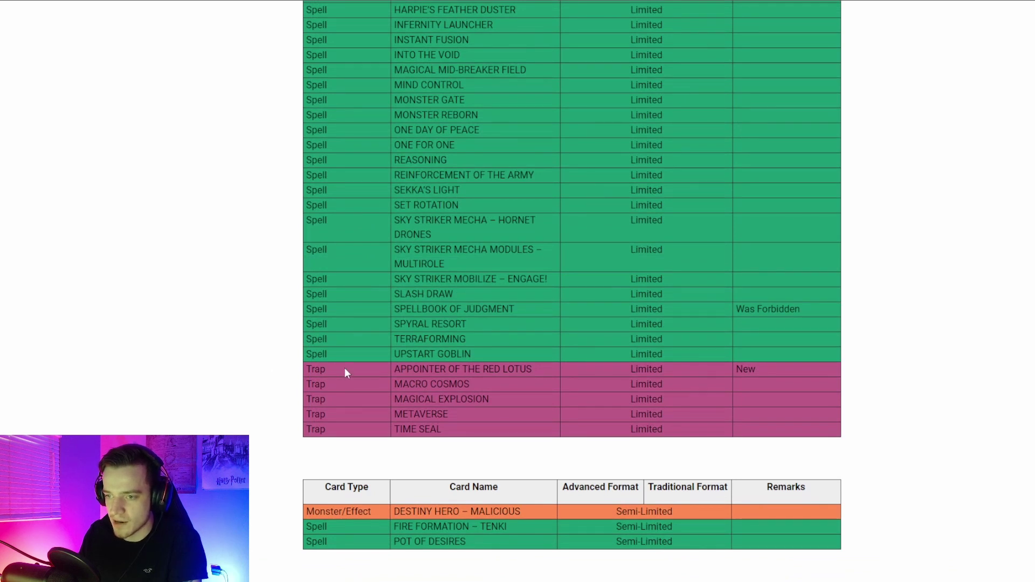
pyautogui.scroll(1, 345, 368)
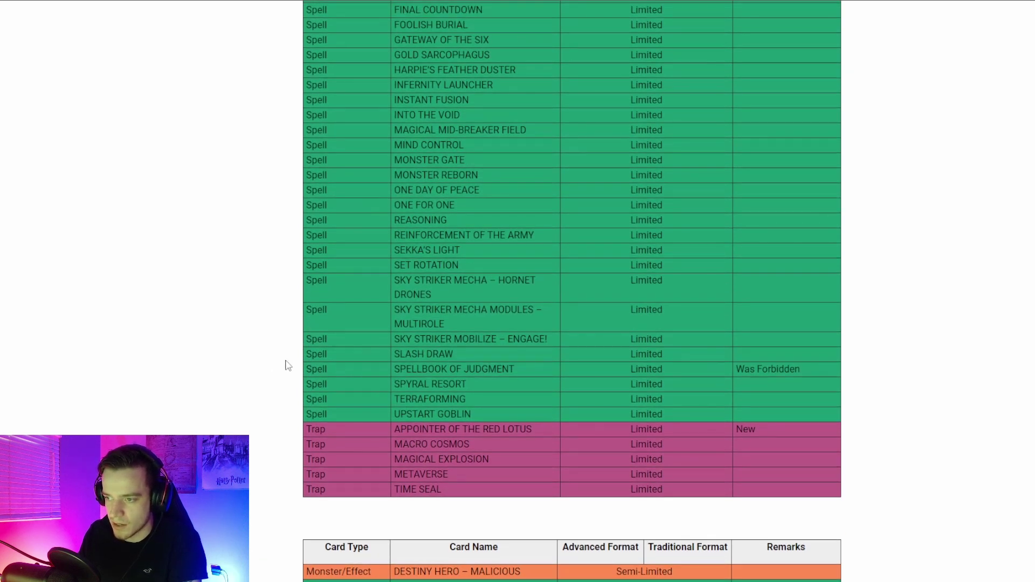
pyautogui.scroll(1, 285, 365)
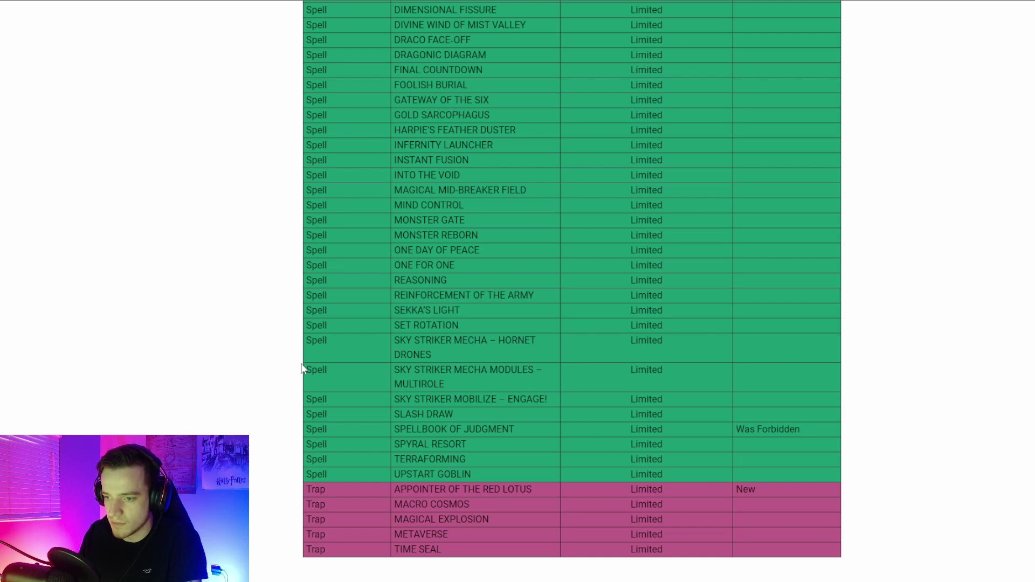
pyautogui.scroll(2, 268, 374)
pyautogui.scroll(3, 273, 375)
pyautogui.scroll(5, 274, 375)
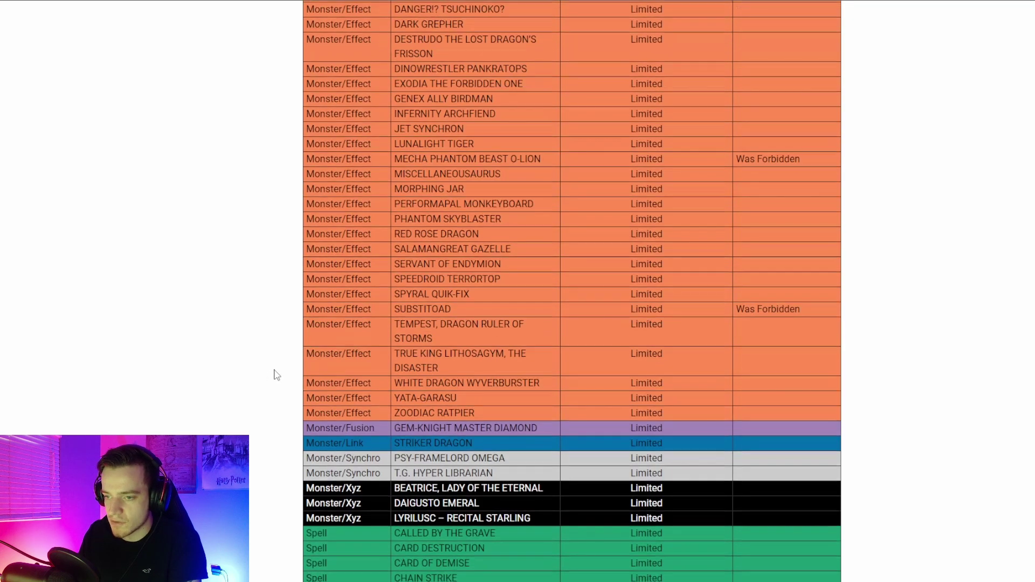
pyautogui.scroll(5, 273, 374)
pyautogui.scroll(5, 273, 374)
pyautogui.scroll(5, 273, 374)
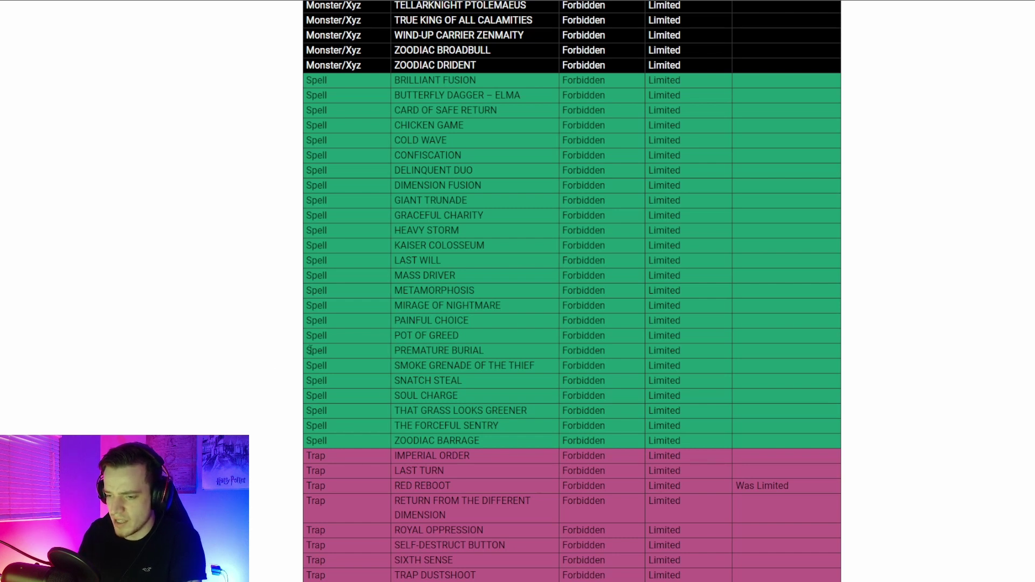
pyautogui.scroll(-5, 267, 380)
pyautogui.scroll(-6, 262, 385)
pyautogui.scroll(-3, 267, 385)
pyautogui.scroll(-4, 275, 383)
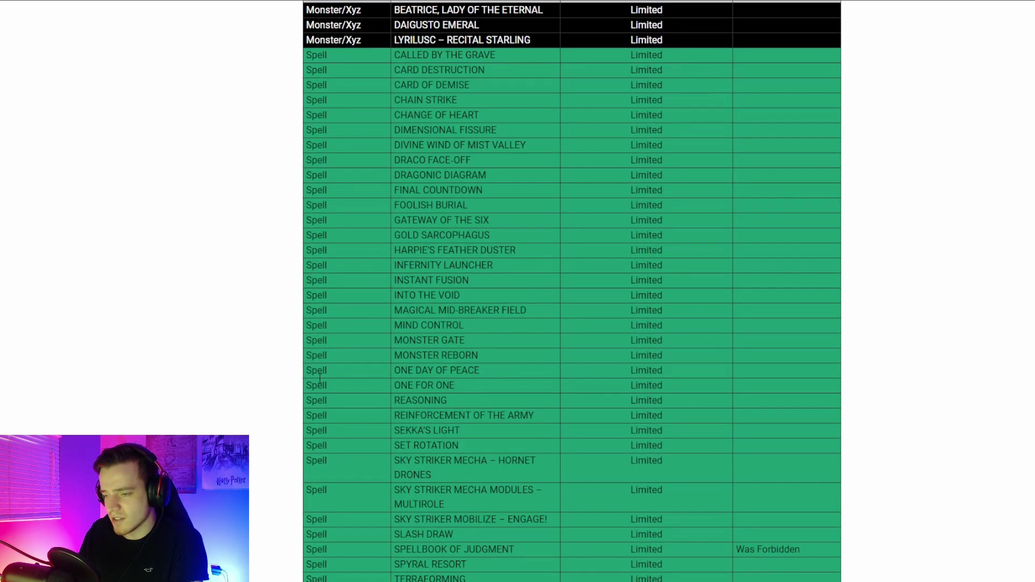
pyautogui.scroll(-4, 313, 380)
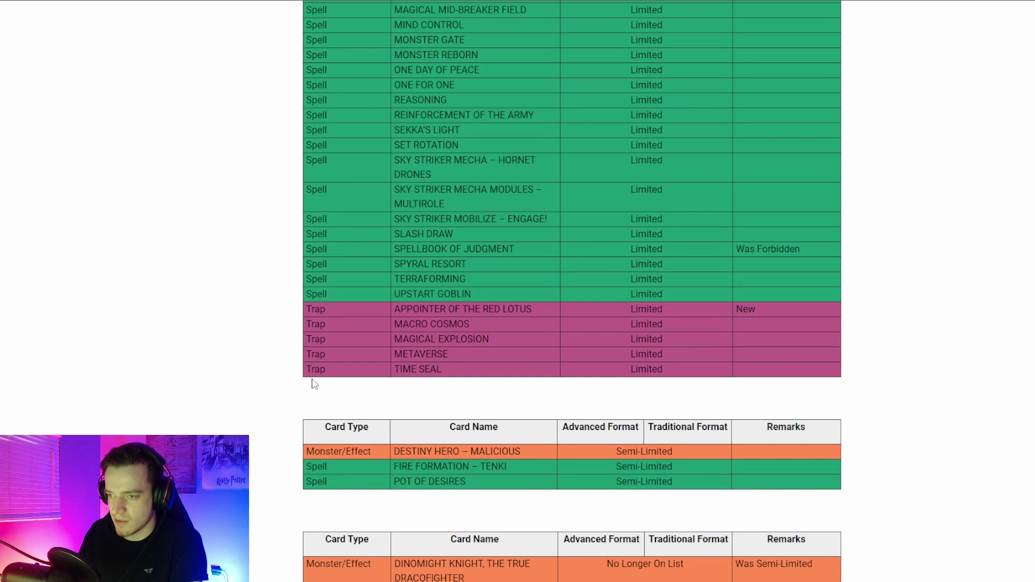
pyautogui.scroll(-3, 313, 384)
pyautogui.scroll(-1, 293, 375)
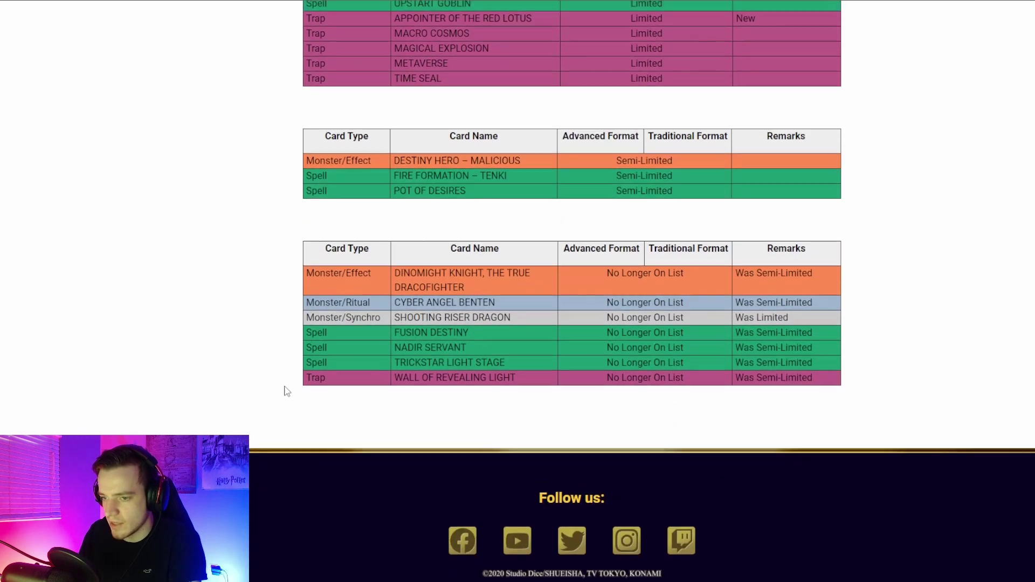
pyautogui.scroll(2, 284, 391)
pyautogui.scroll(1, 257, 389)
pyautogui.scroll(1, 251, 380)
pyautogui.scroll(5, 255, 377)
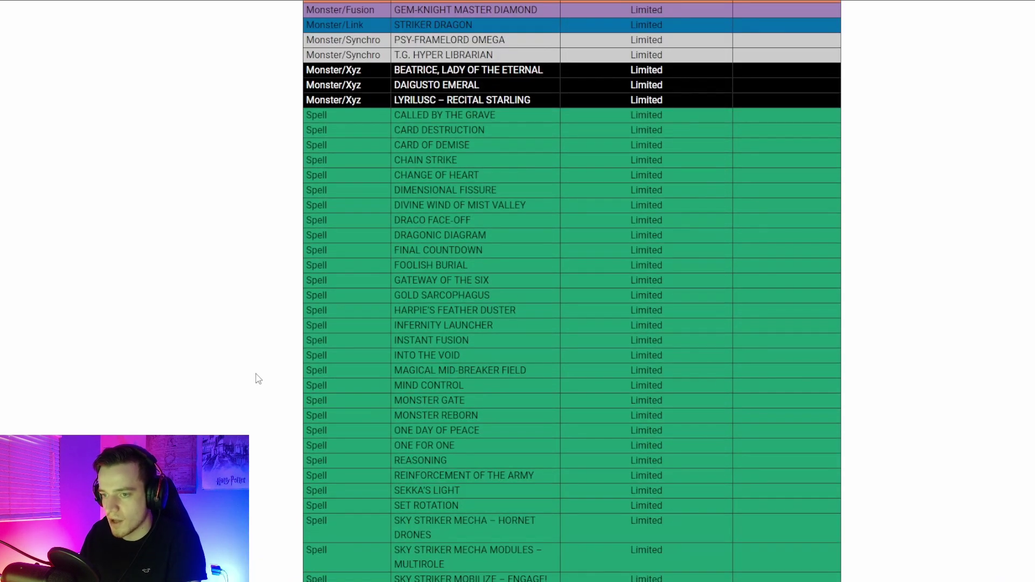
pyautogui.scroll(4, 251, 377)
pyautogui.scroll(4, 247, 373)
pyautogui.scroll(4, 245, 368)
pyautogui.scroll(5, 243, 363)
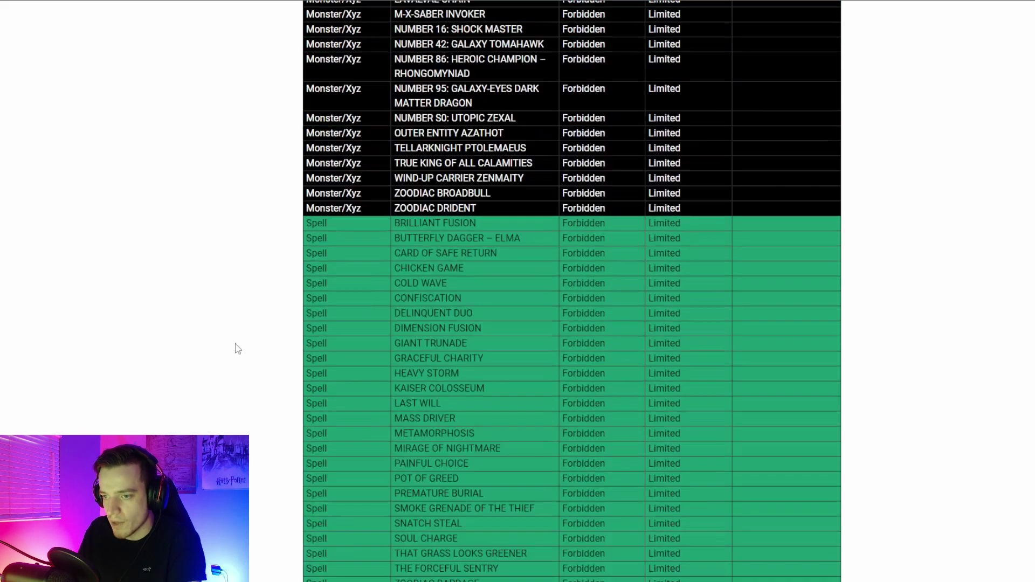
pyautogui.scroll(4, 238, 349)
pyautogui.scroll(3, 224, 340)
pyautogui.scroll(3, 225, 341)
pyautogui.scroll(3, 227, 340)
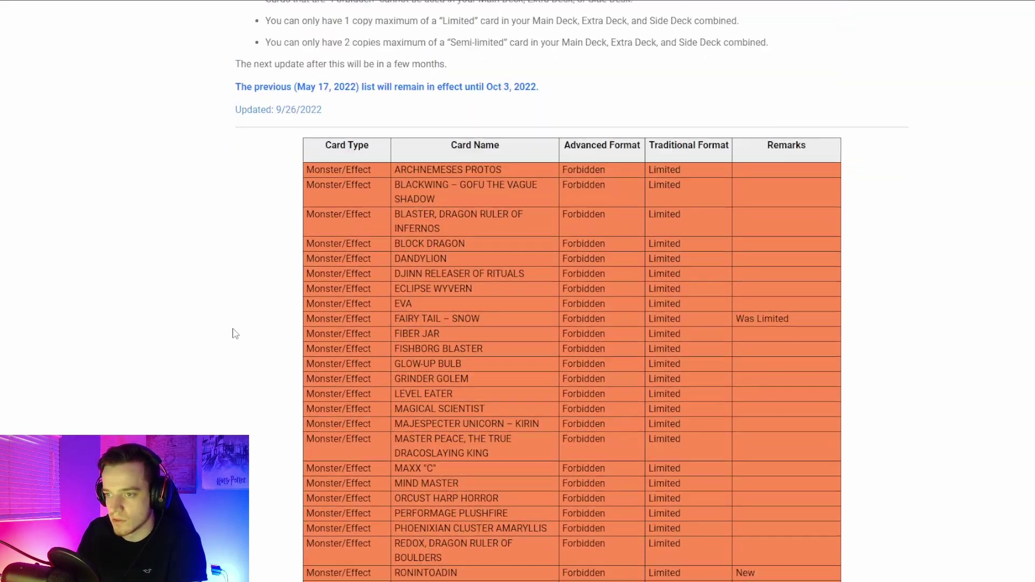
pyautogui.scroll(2, 230, 333)
pyautogui.scroll(-6, 219, 335)
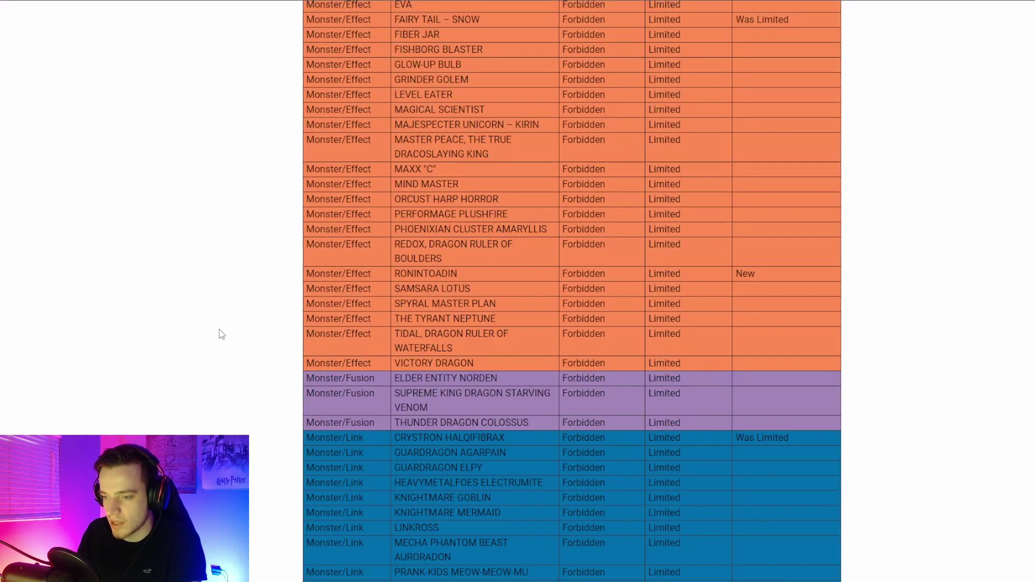
pyautogui.scroll(6, 170, 351)
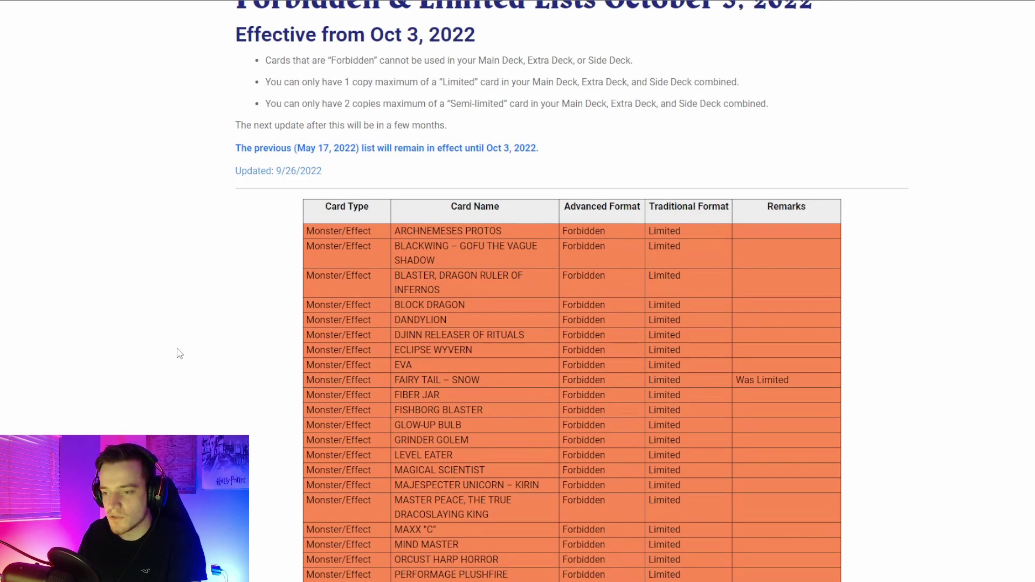
pyautogui.scroll(-5, 176, 352)
pyautogui.scroll(-2, 180, 344)
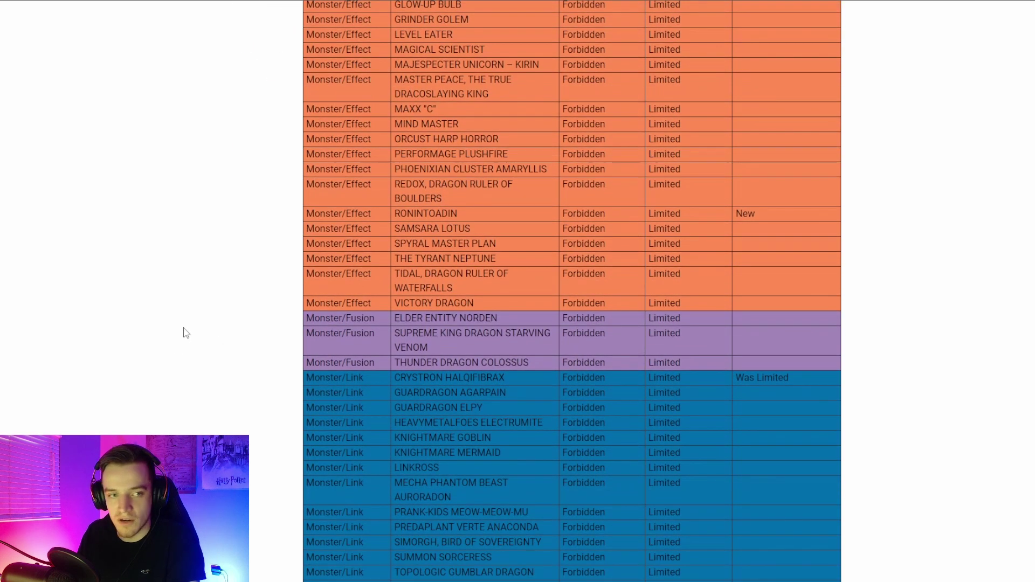